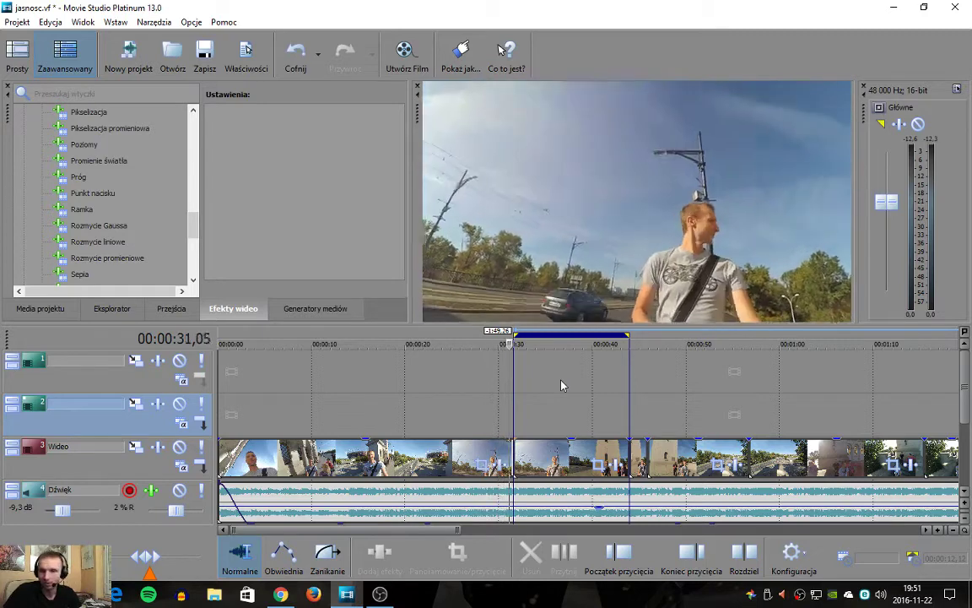
key("space")
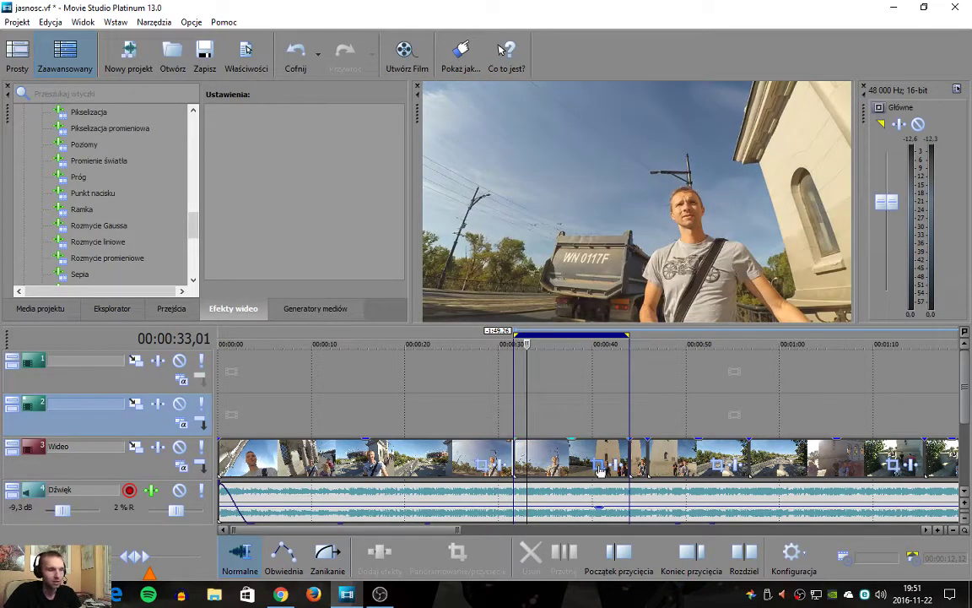
left_click_drag(436, 530, 483, 530)
scroll(482, 530, "left", 5)
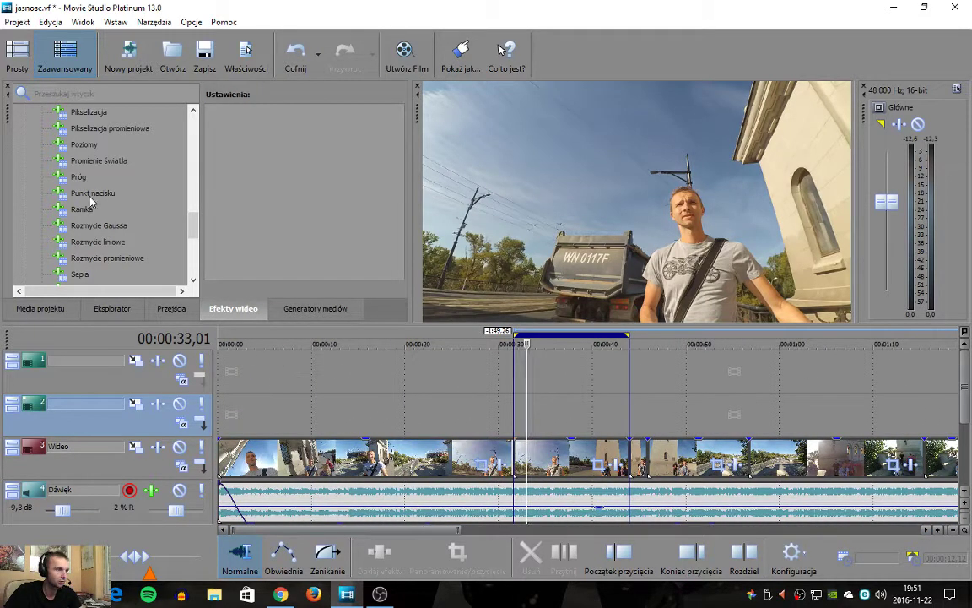
left_click_drag(194, 221, 197, 245)
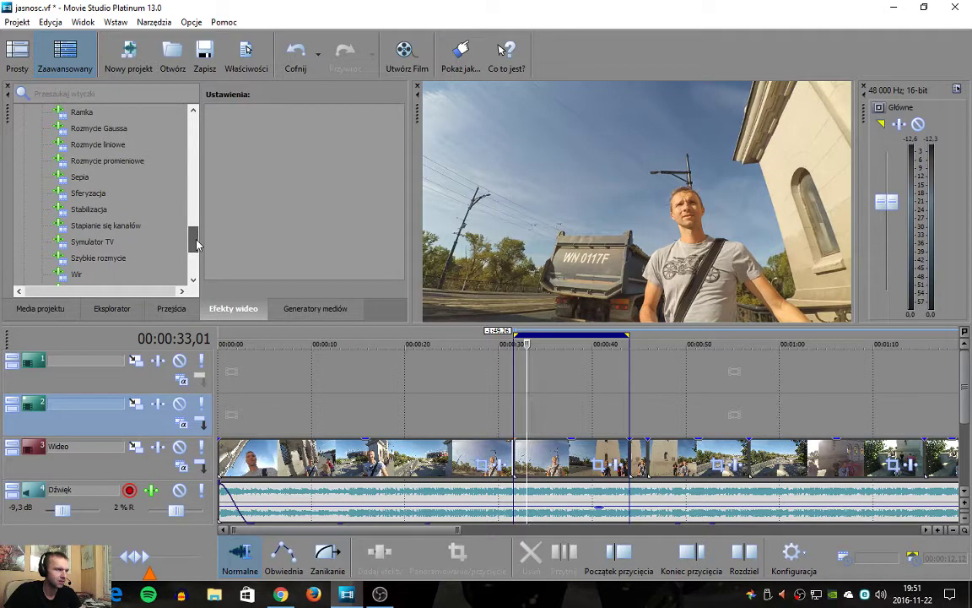
scroll(197, 245, "up", 1)
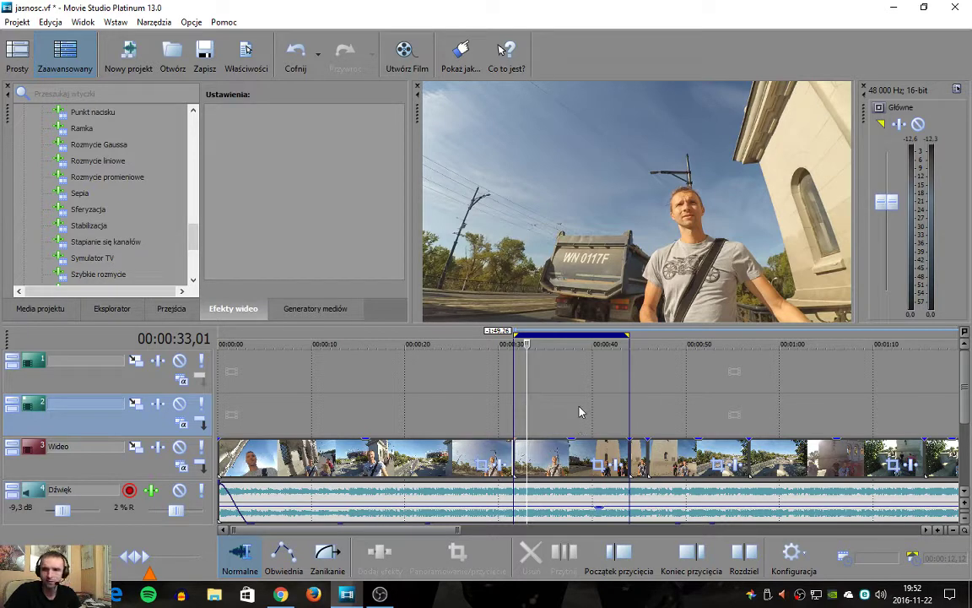
left_click(515, 343)
left_click_drag(515, 343, 552, 344)
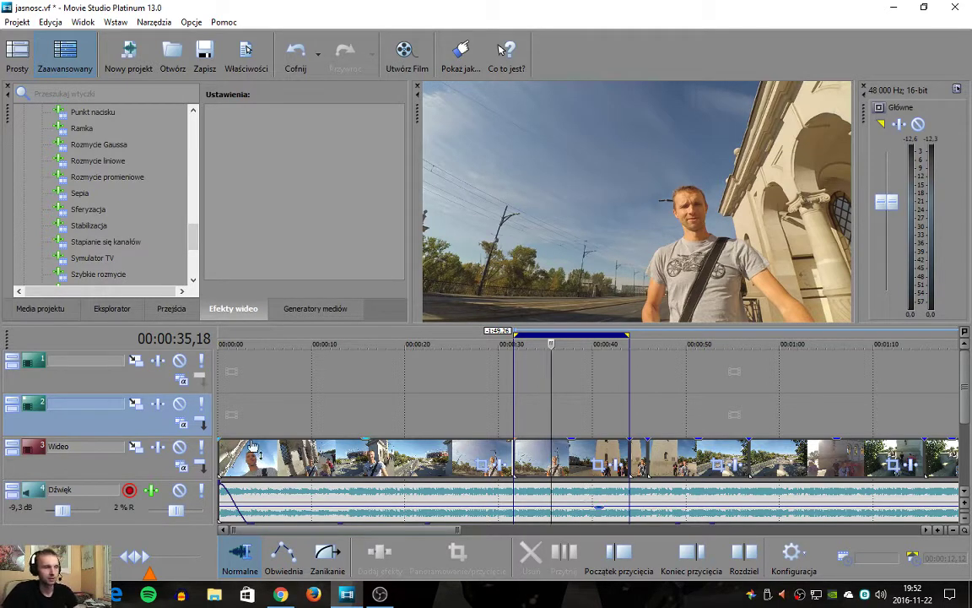
left_click(184, 427)
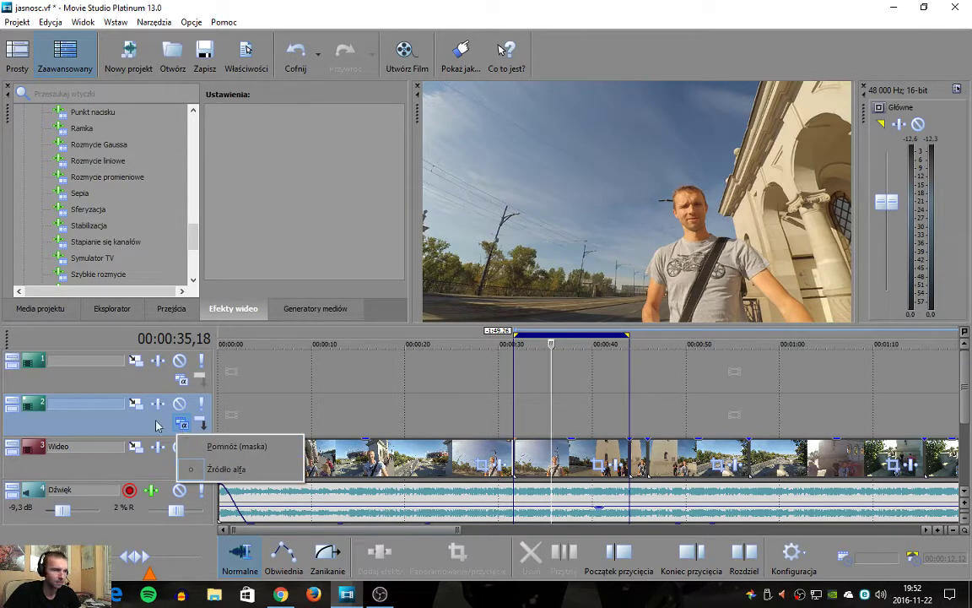
left_click(183, 425)
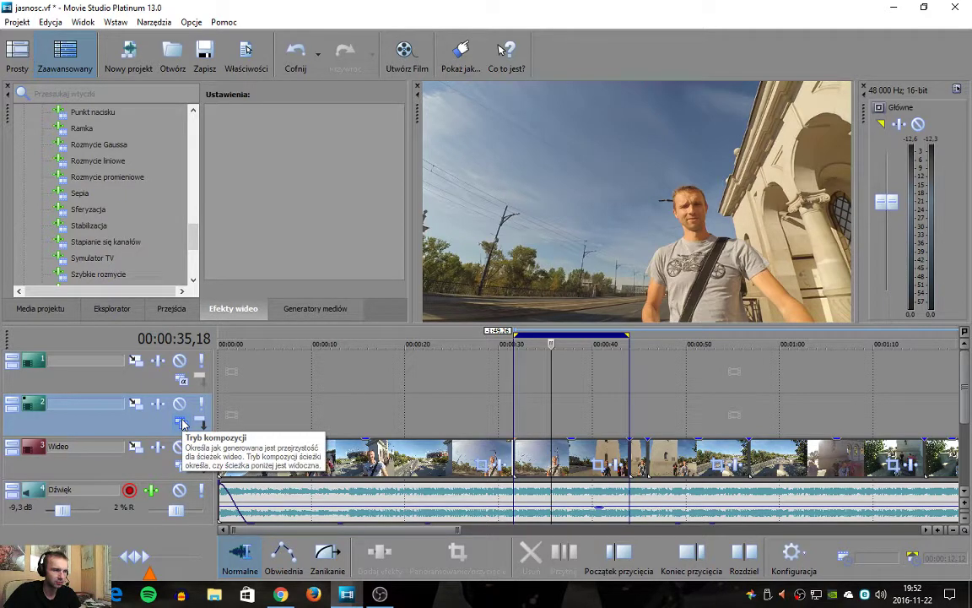
Duplicate the video clip inside the marked loop region onto empty track 2, aligned directly above the original
left_click(580, 449)
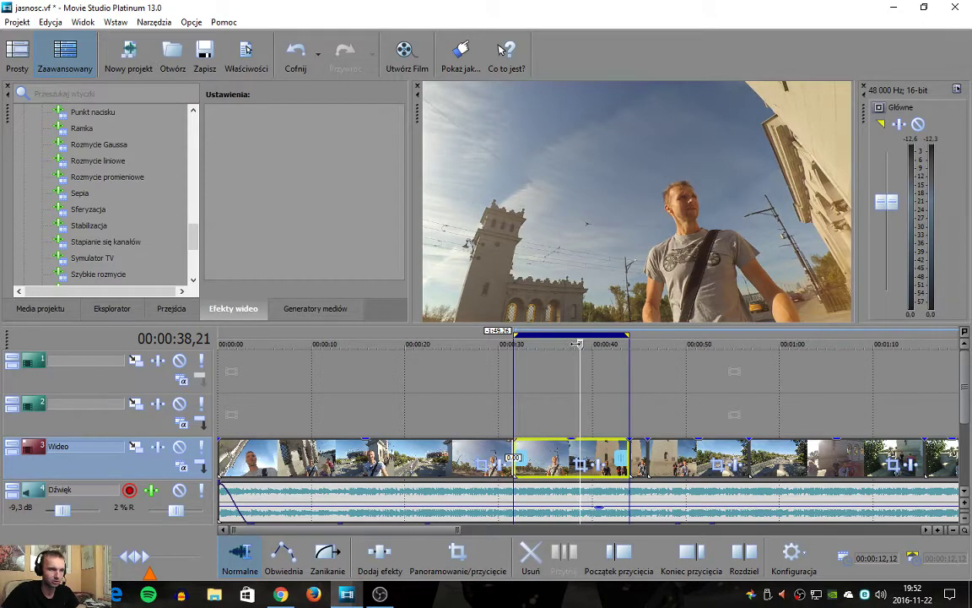
left_click_drag(576, 344, 622, 346)
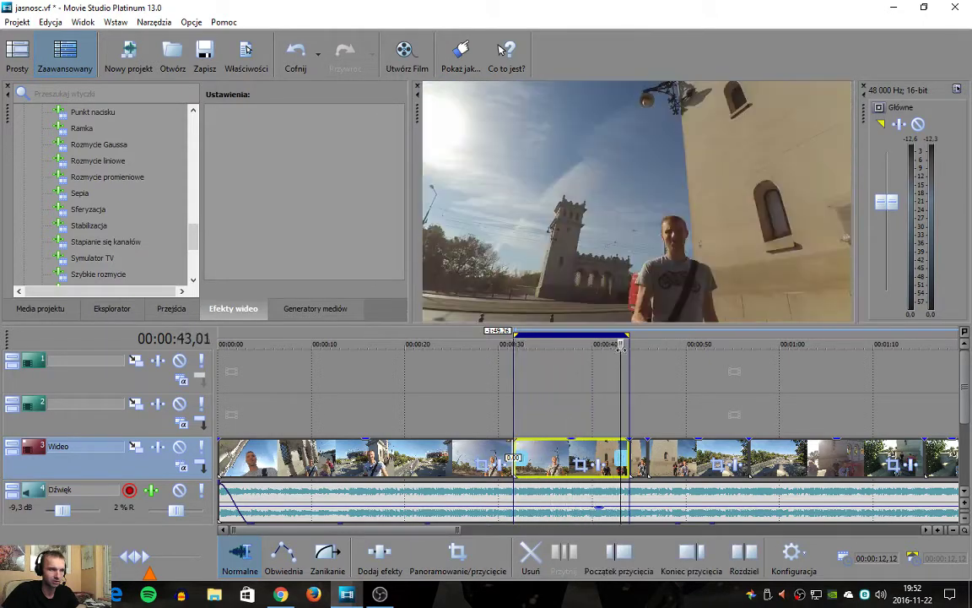
left_click(528, 418)
key("ctrl+v")
left_click_drag(582, 412, 569, 411)
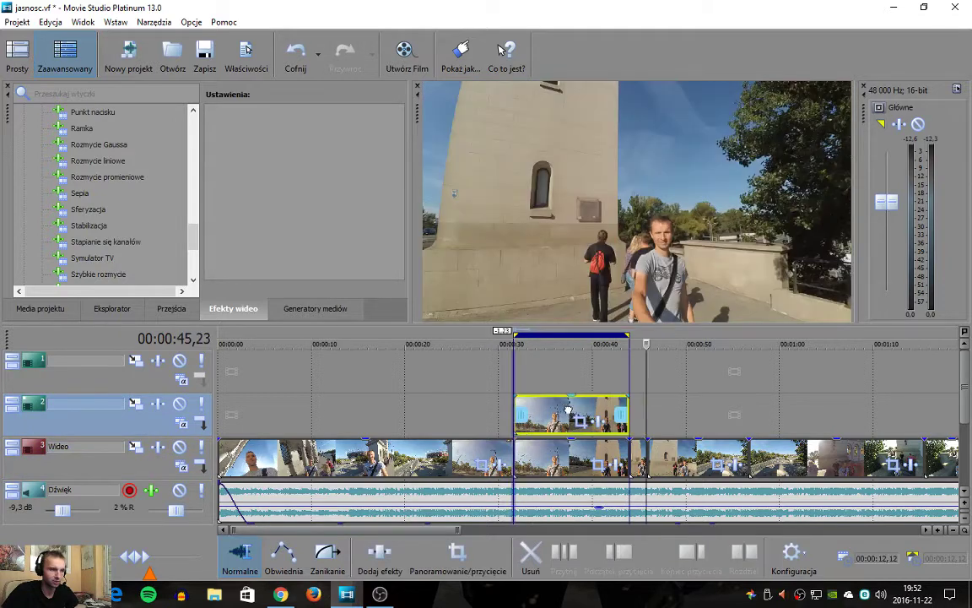
Set track 2's compositing mode to Pomnóż (maska) and play the overlapped section from just before the clip
left_click(528, 345)
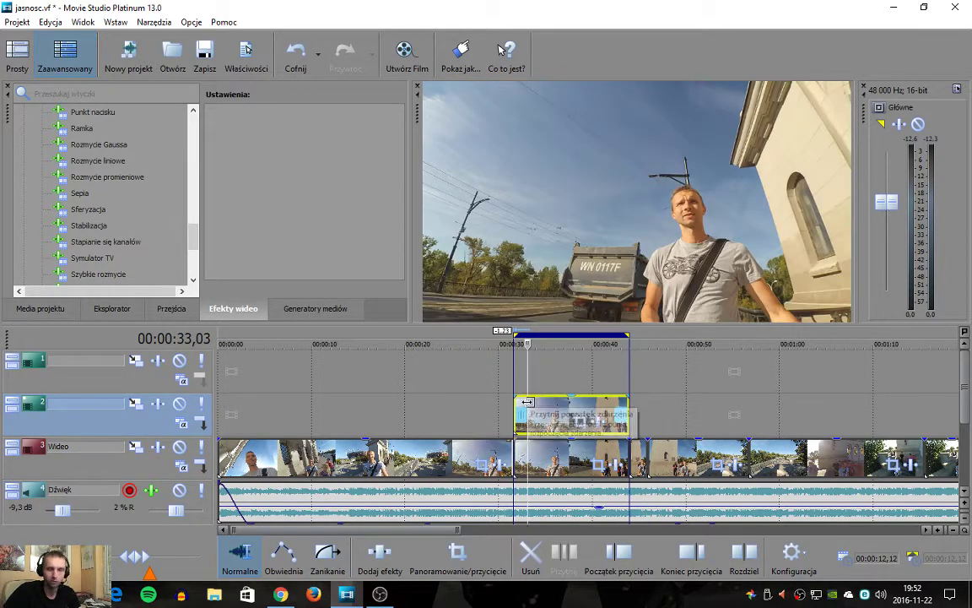
left_click(182, 423)
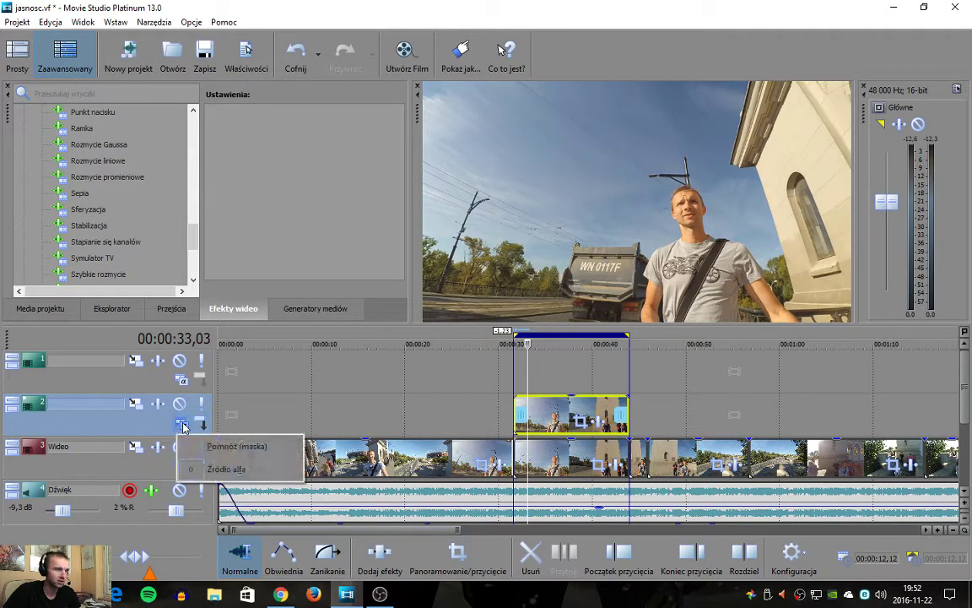
left_click(243, 453)
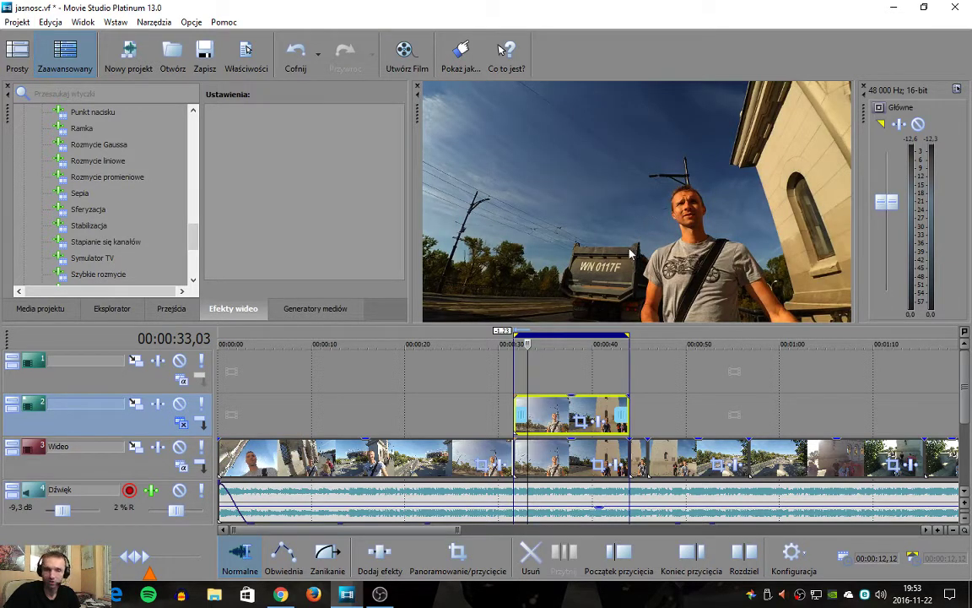
left_click(496, 354)
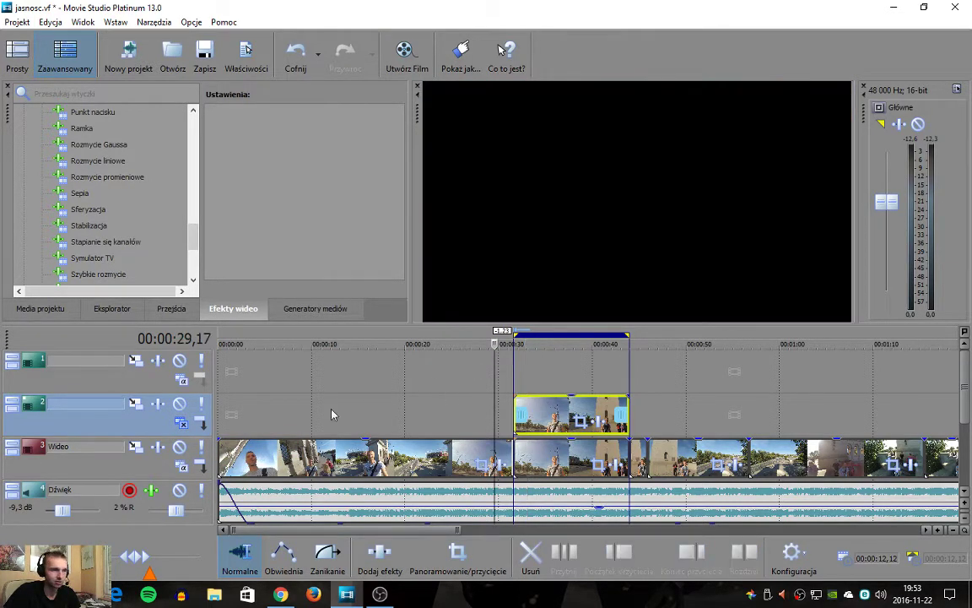
key("space")
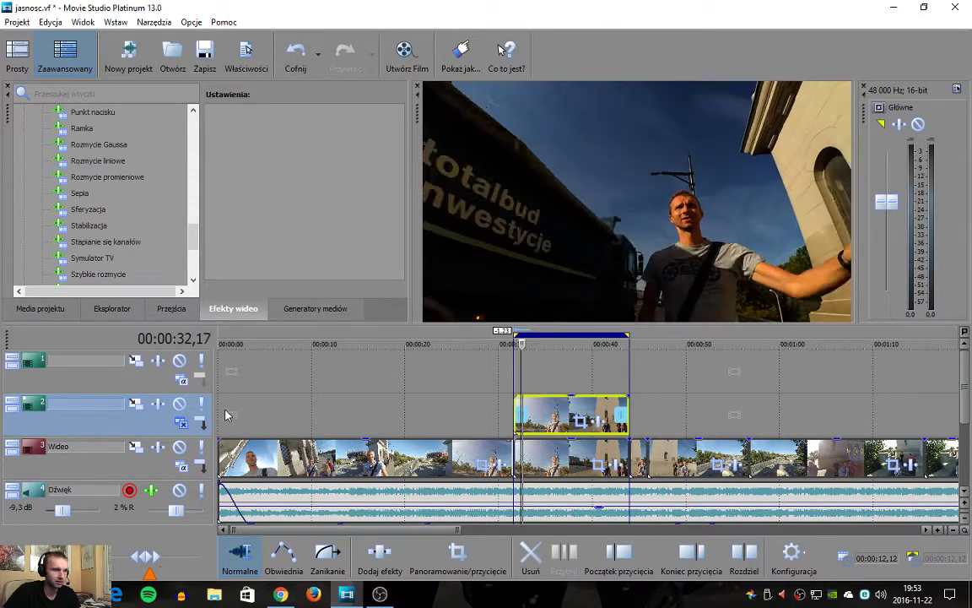
Switch track 2's compositing mode between Źródło alfa and Pomnóż (maska) to compare them, ending on Źródło alfa
left_click(182, 423)
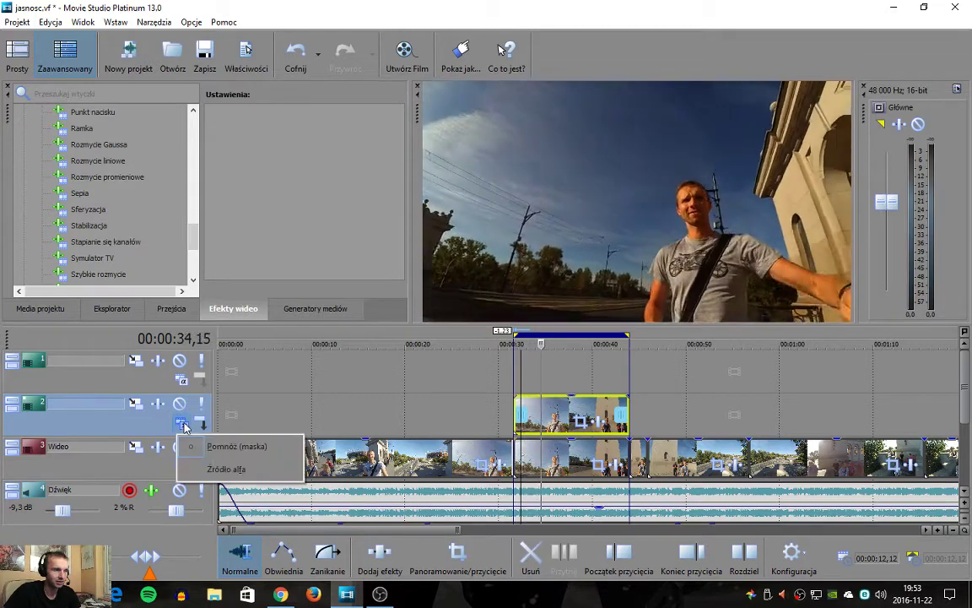
left_click(216, 469)
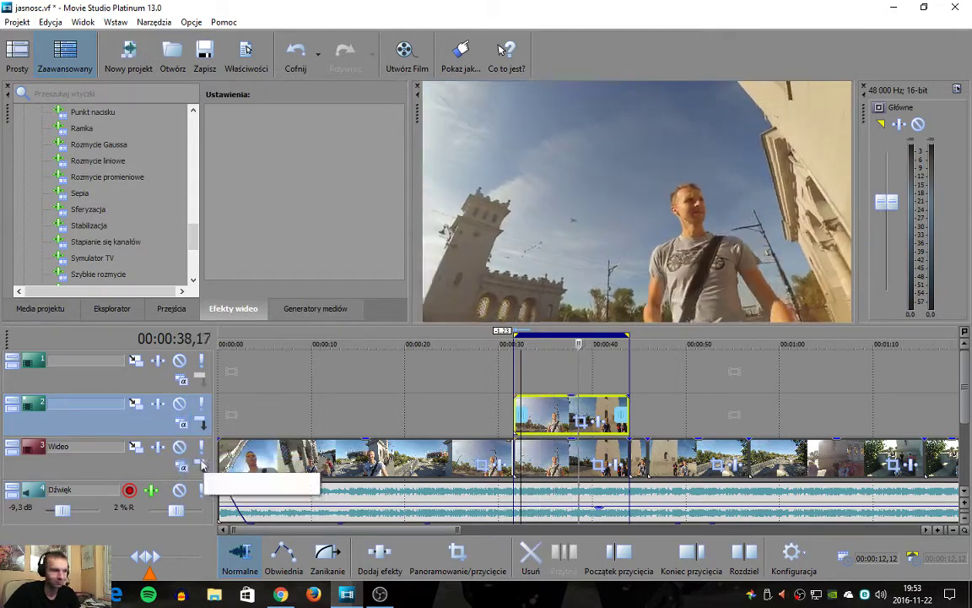
left_click(181, 423)
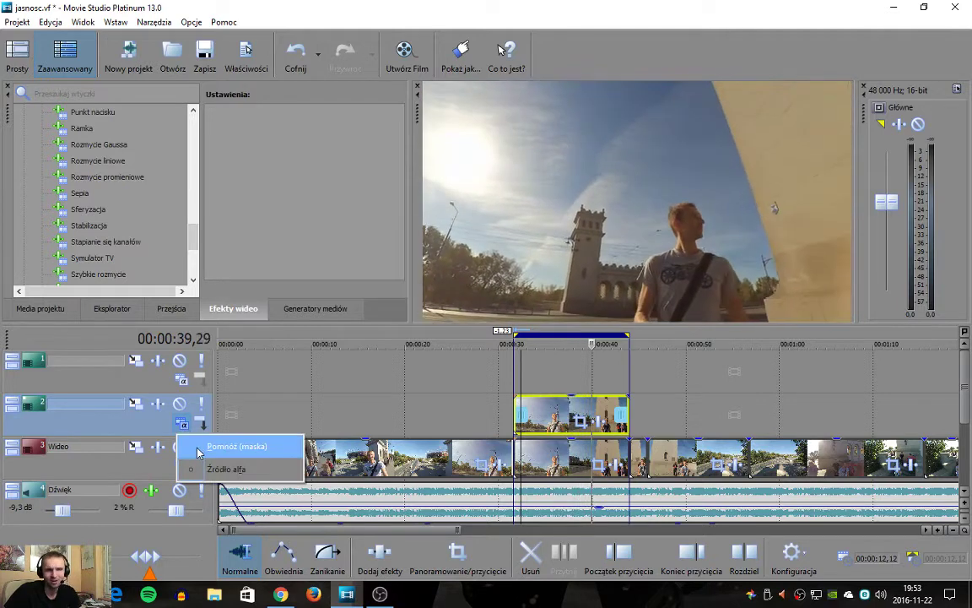
left_click(198, 449)
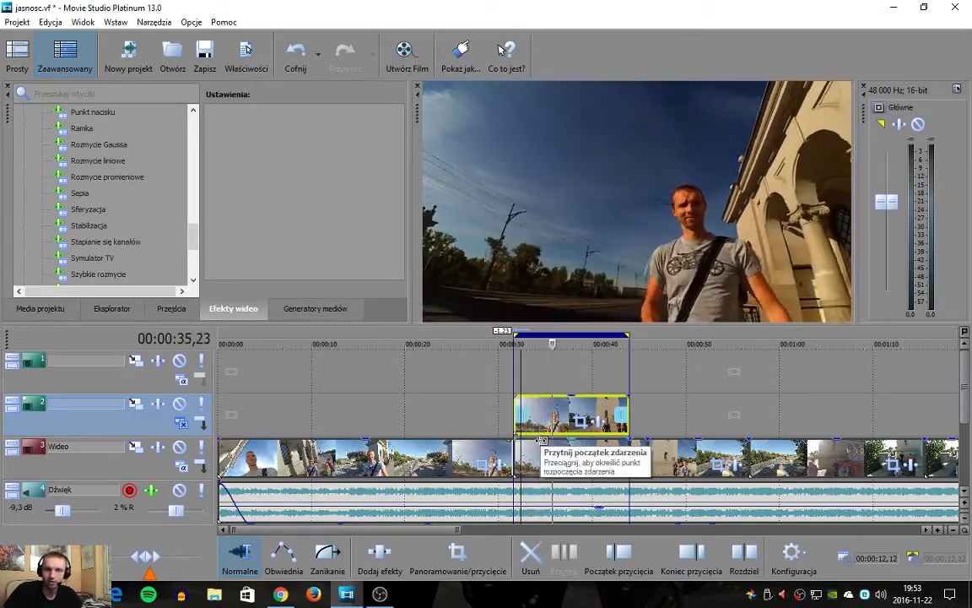
left_click(181, 422)
left_click(207, 464)
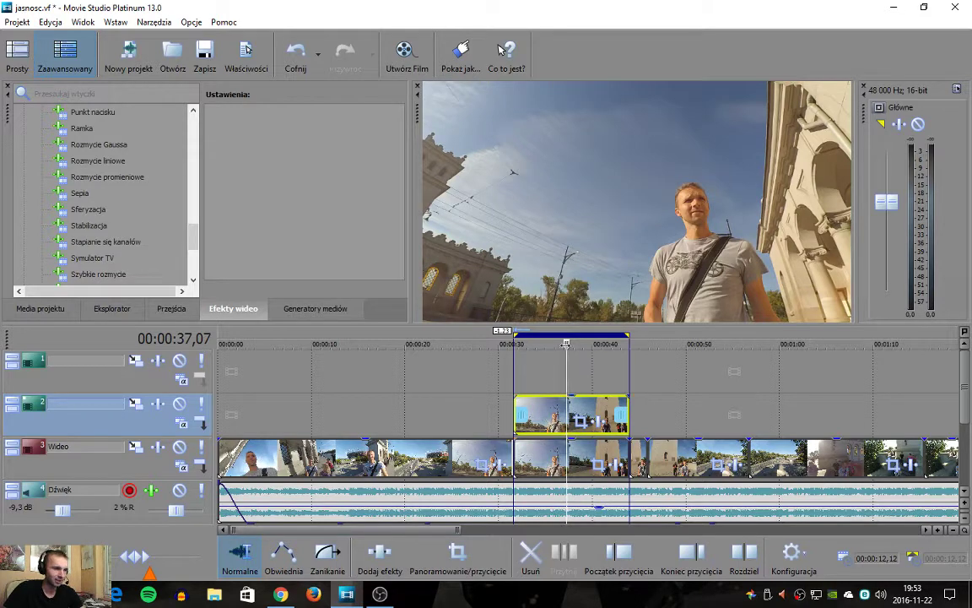
left_click_drag(509, 350, 478, 355)
left_click(524, 374)
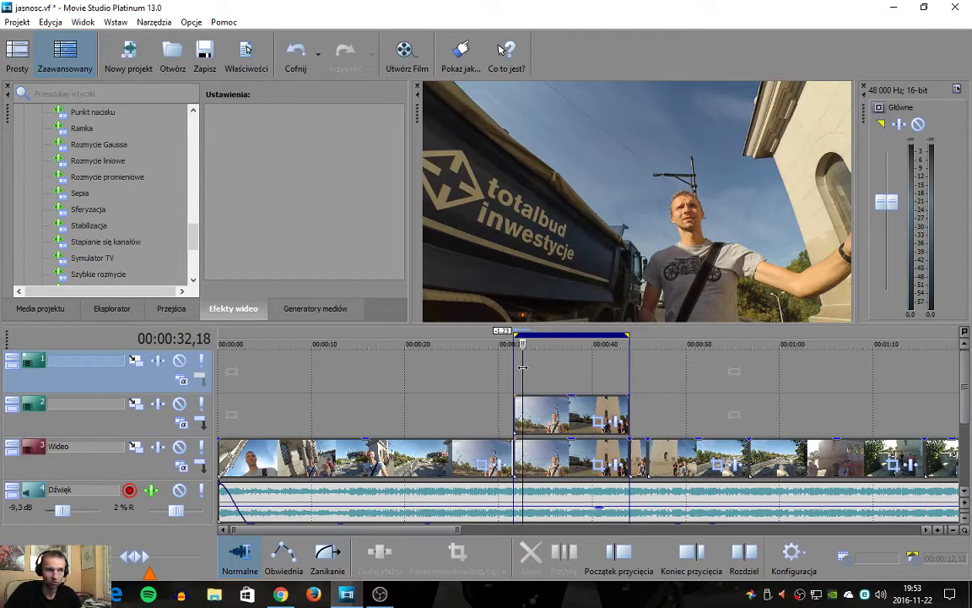
left_click_drag(522, 346, 512, 382)
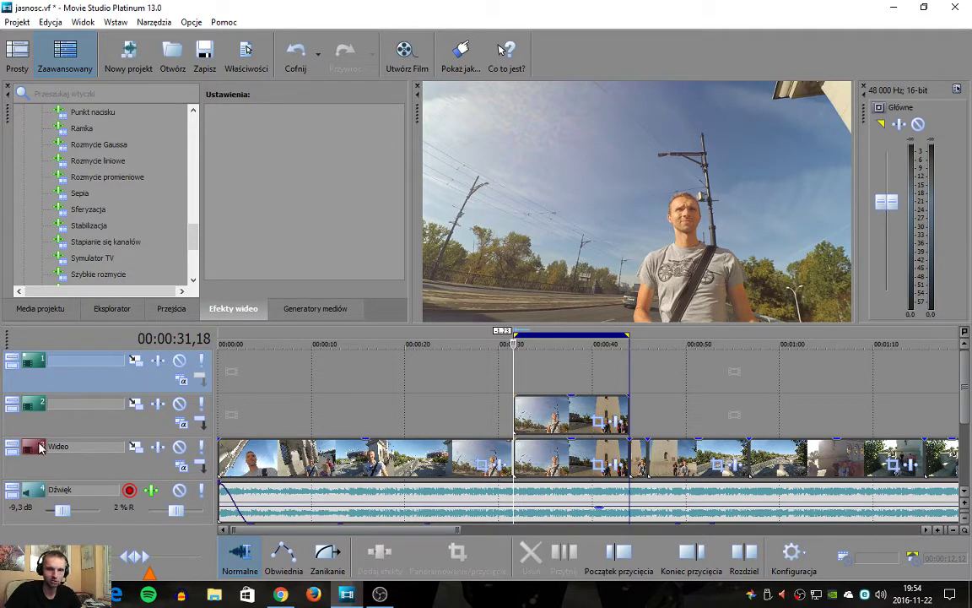
left_click(560, 414)
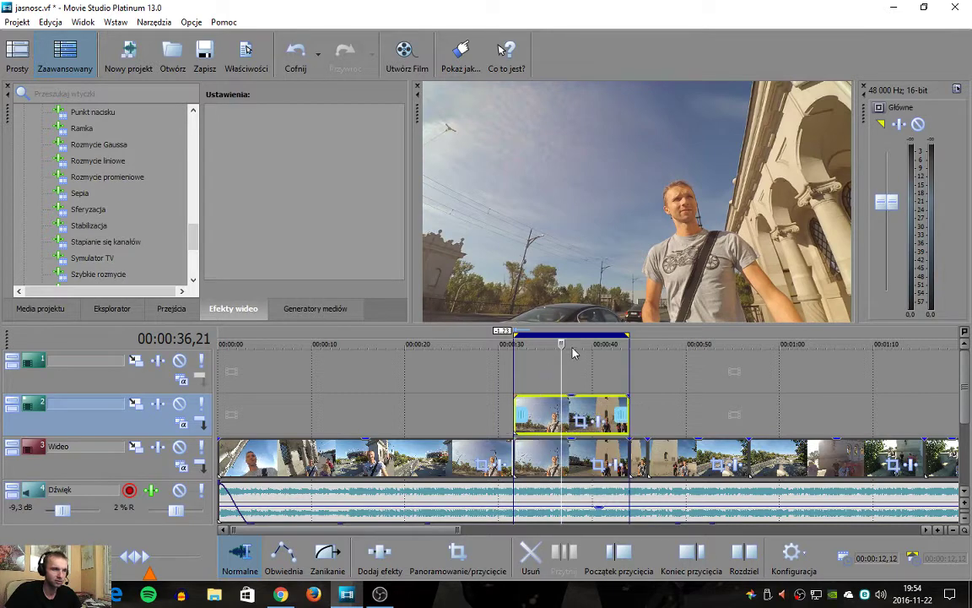
left_click_drag(562, 344, 531, 348)
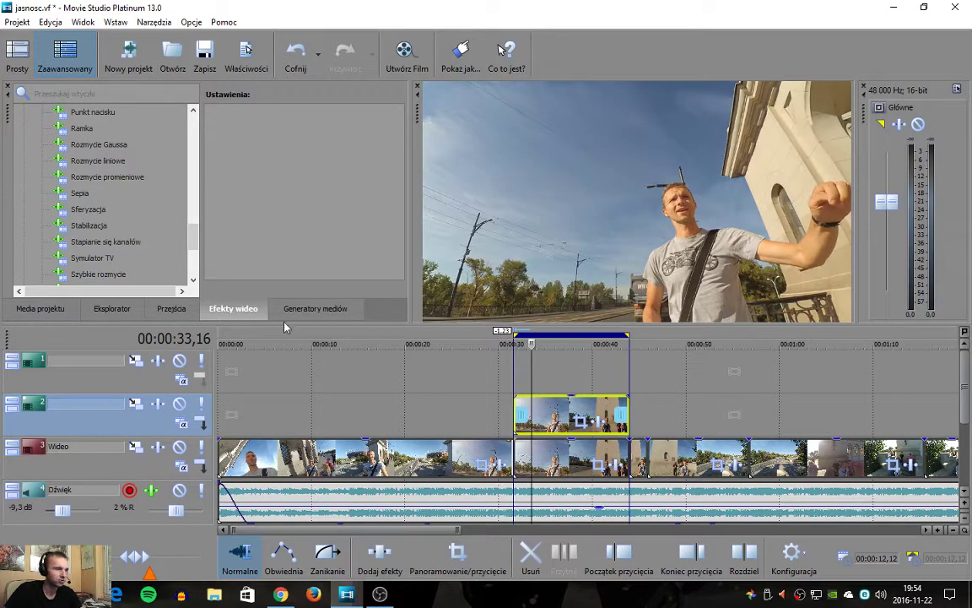
Add the generated Gradient koloru preset Liniowy czarny do przezroczystego to track 1, aligned with the start of the duplicated clip
left_click(314, 309)
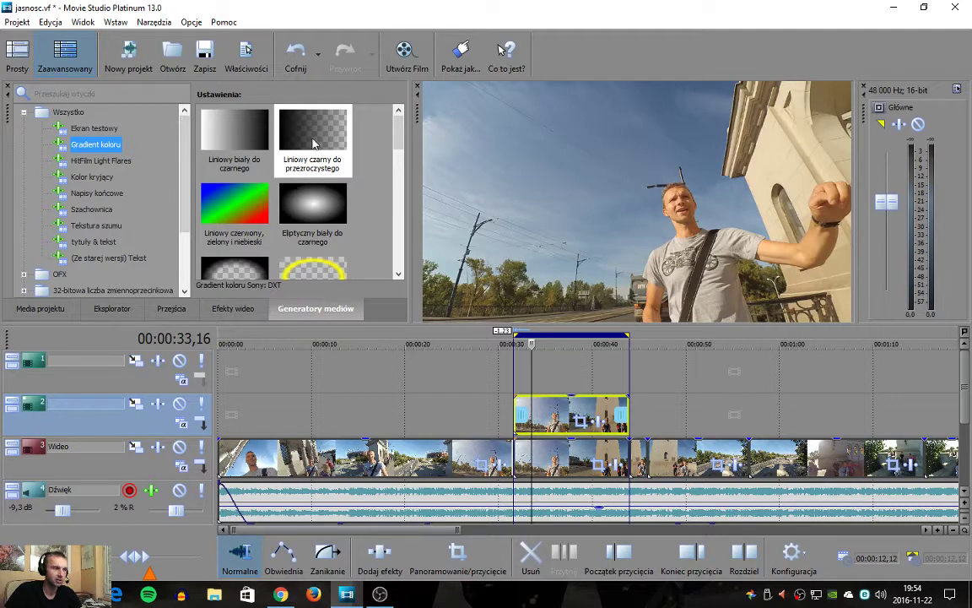
left_click_drag(313, 144, 318, 158)
left_click_drag(422, 279, 545, 393)
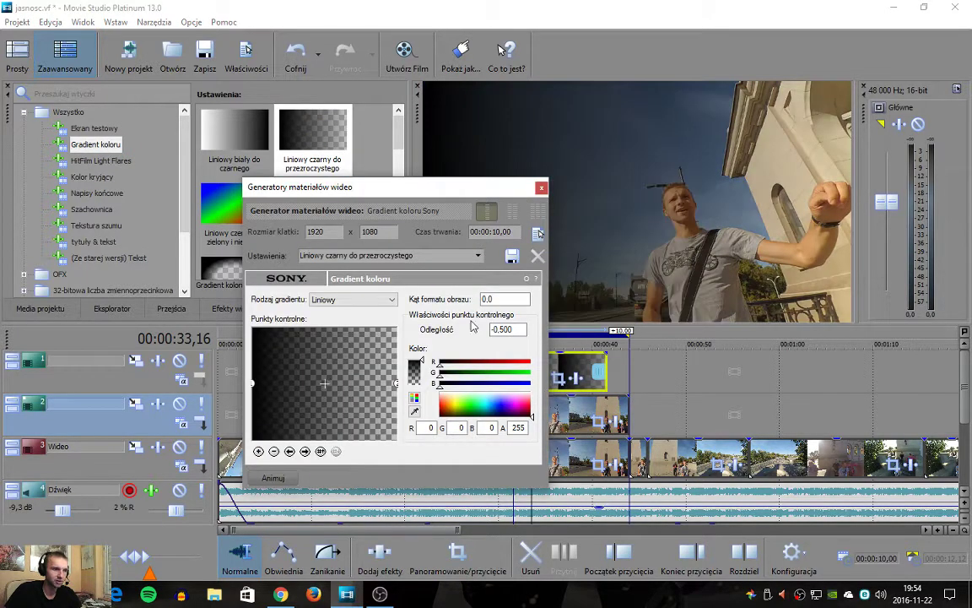
Rotate the gradient to 90,0 with black over the sky and place its transparent control point at a distance of about 0,289
left_click_drag(447, 197, 356, 147)
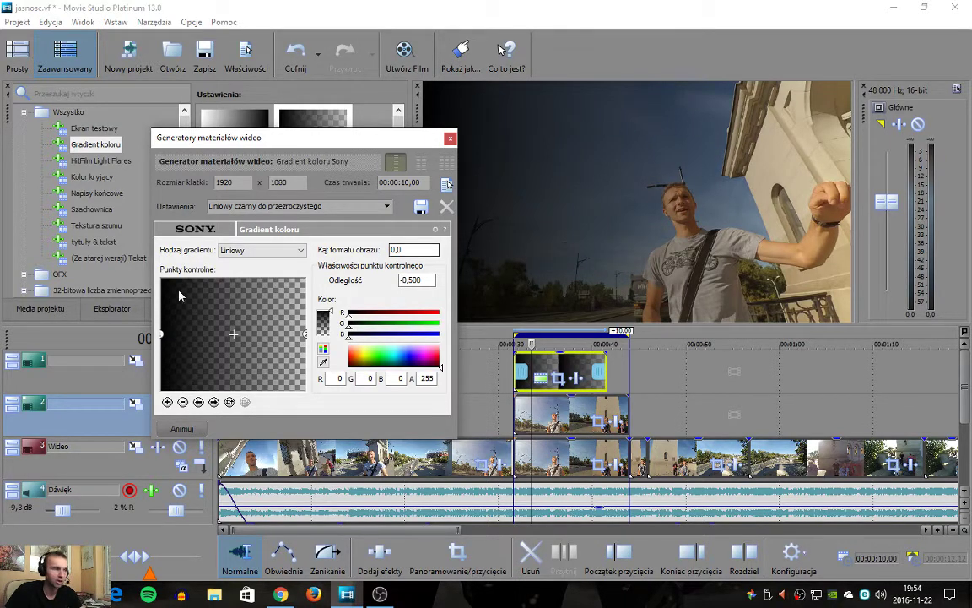
left_click_drag(167, 335, 231, 305)
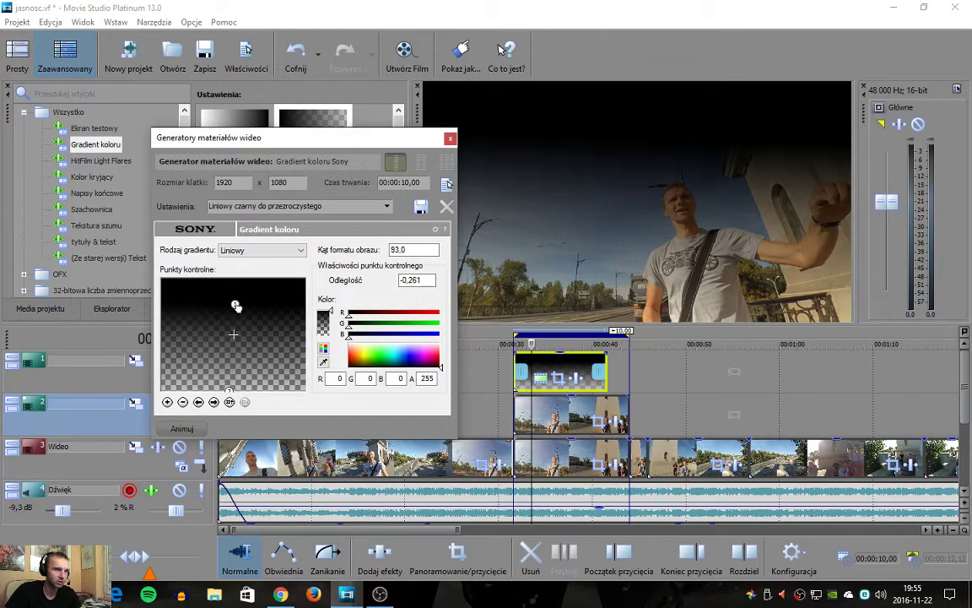
left_click_drag(231, 387, 233, 368)
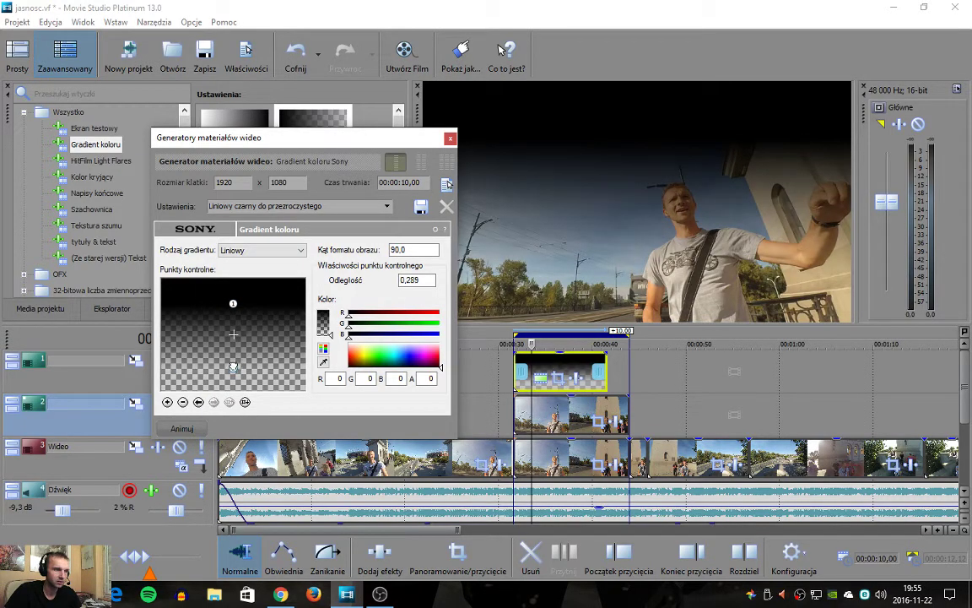
left_click(452, 138)
Extend the gradient event on track 1 to the end of the clip below, 00:00:12,12 long, and preview it
left_click_drag(606, 371, 626, 371)
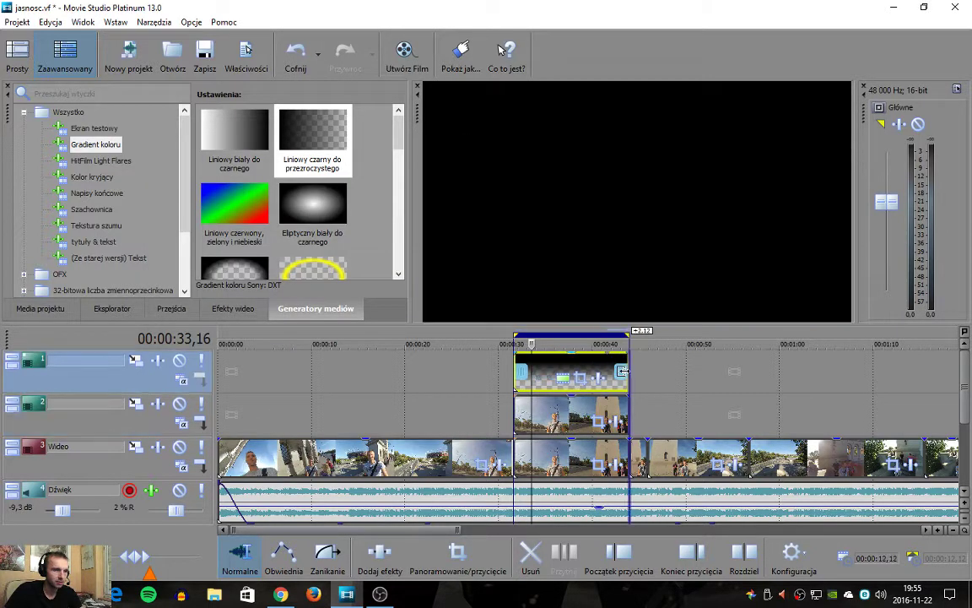
key("space")
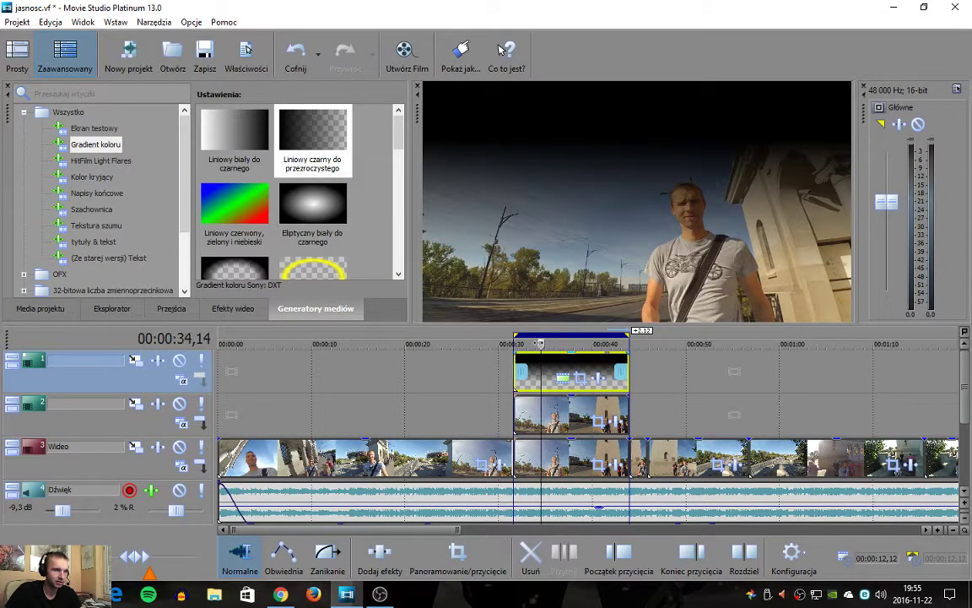
key("space")
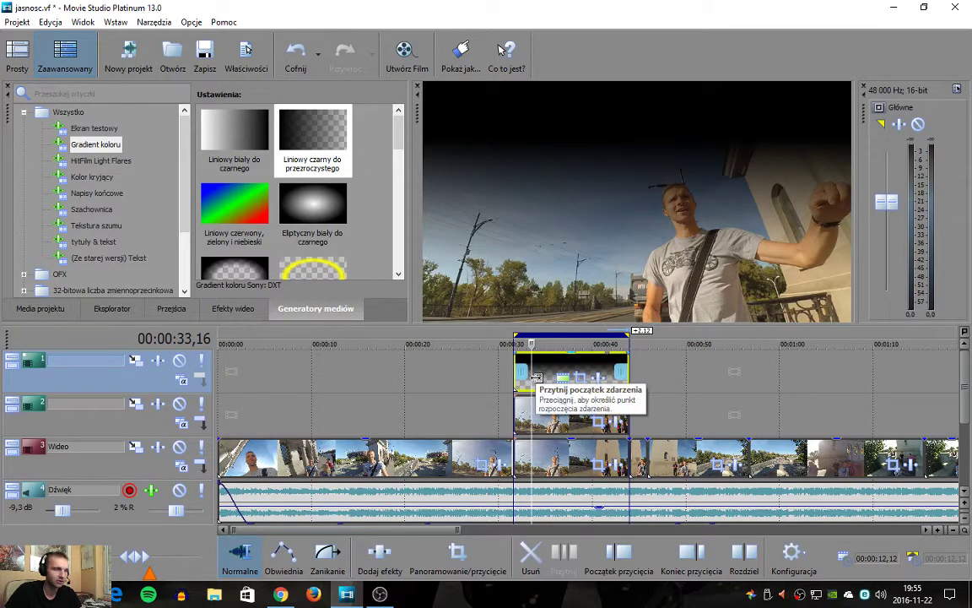
Make track 2 with the duplicated clip a compositing child of gradient track 1
left_click(540, 410)
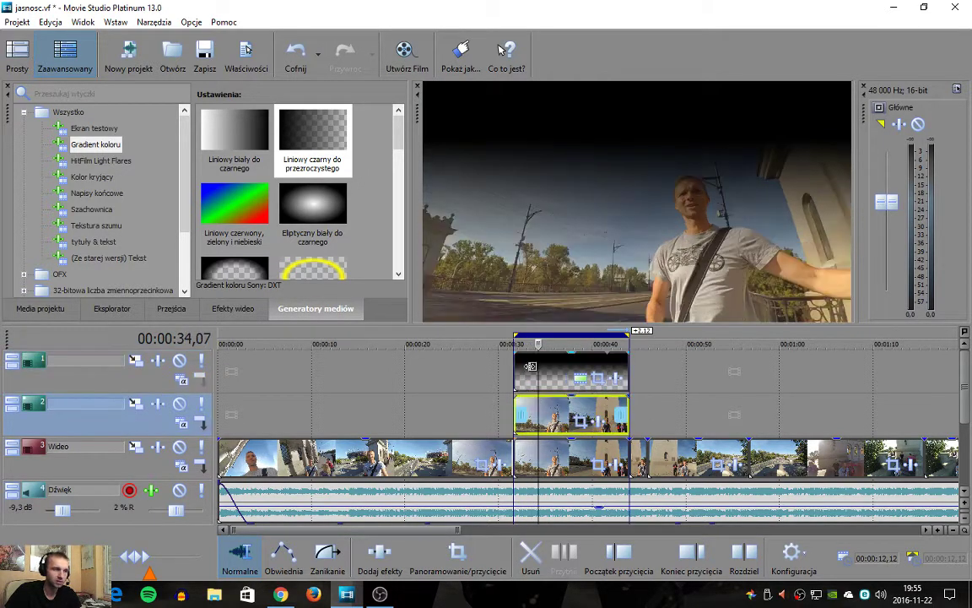
left_click(529, 375)
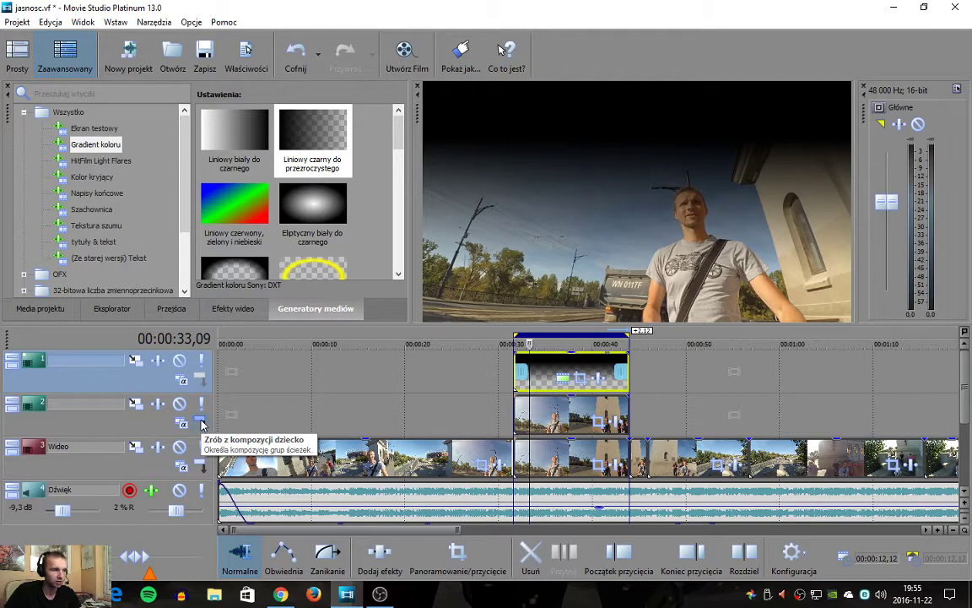
left_click(201, 423)
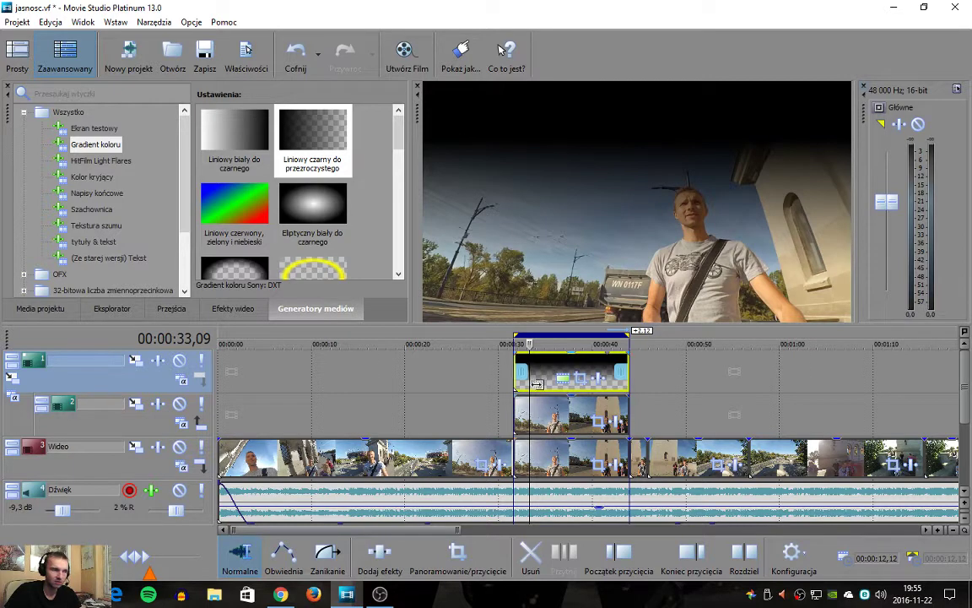
Set the compositing mode of gradient track 1 to Pomnóż (maska)
left_click(184, 381)
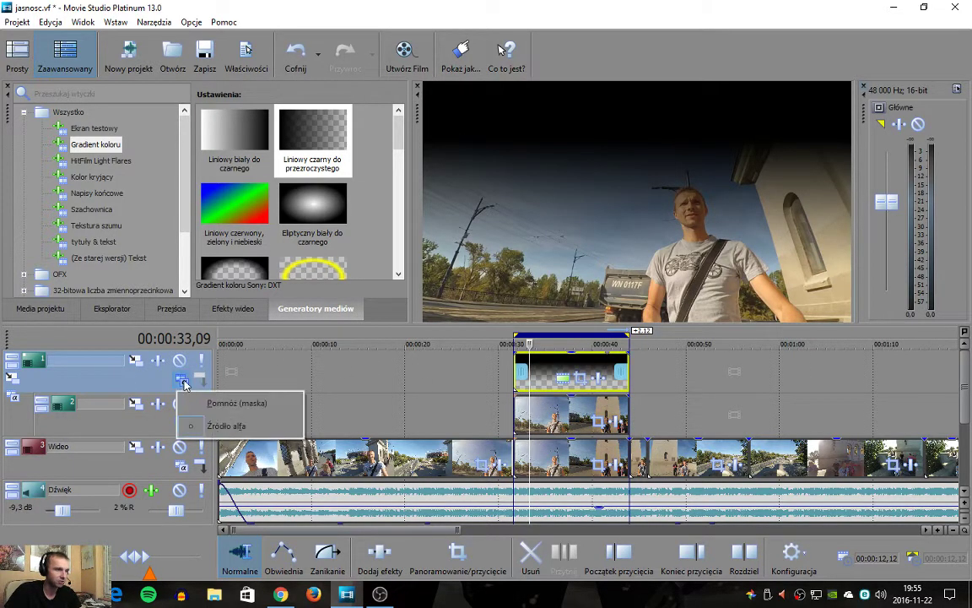
left_click(246, 405)
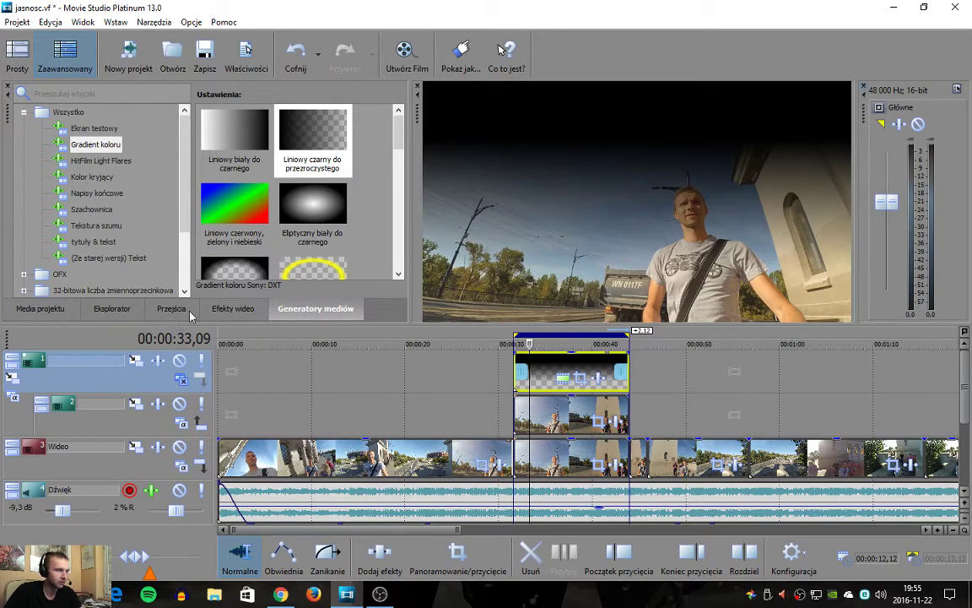
Apply the Generator maski video effect to the gradient event on track 1, set its Rodzaj to Alfa, and preview the section
left_click(125, 312)
left_click(171, 309)
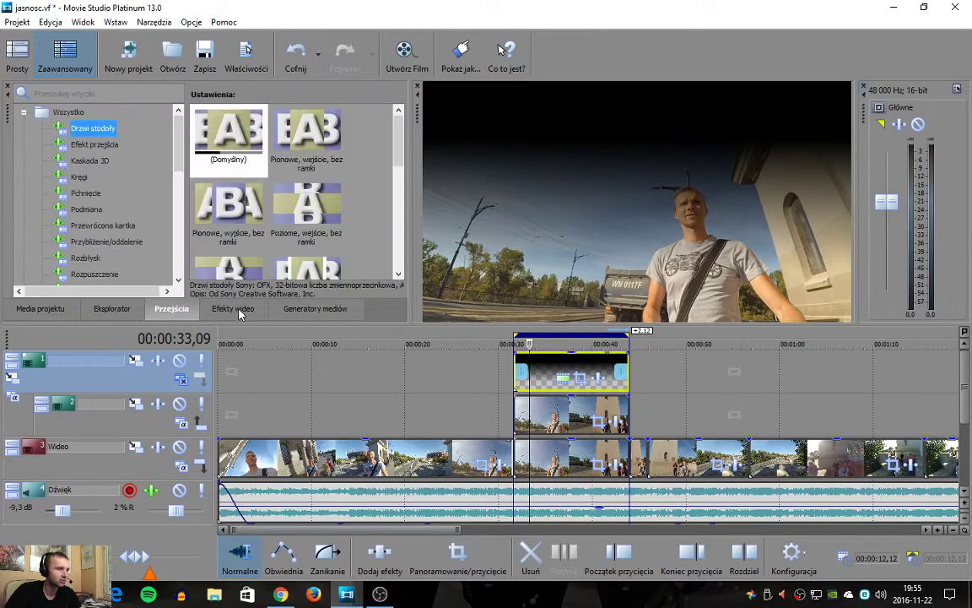
left_click(233, 310)
left_click_drag(193, 234, 192, 153)
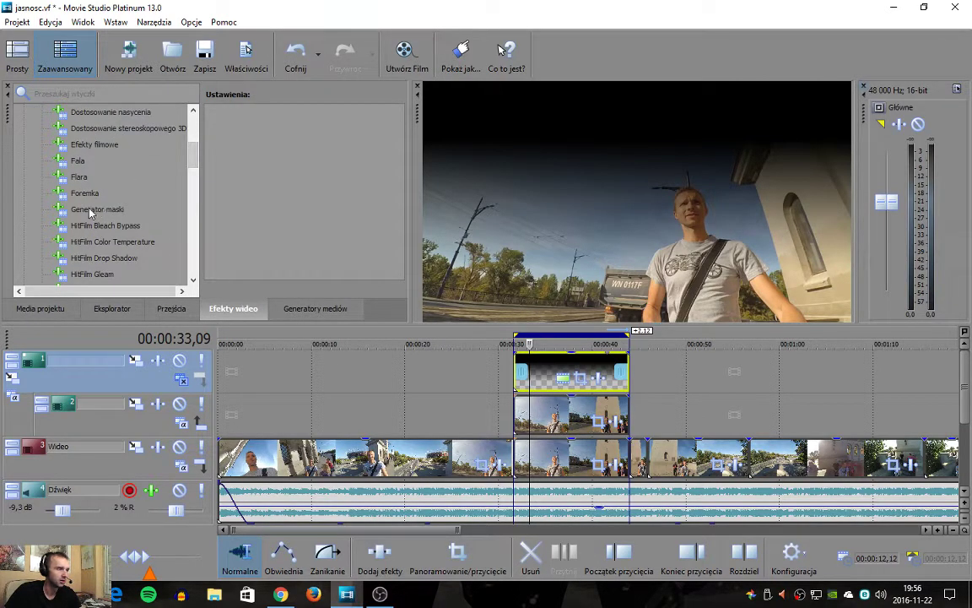
left_click_drag(90, 214, 278, 226)
left_click_drag(547, 381, 545, 377)
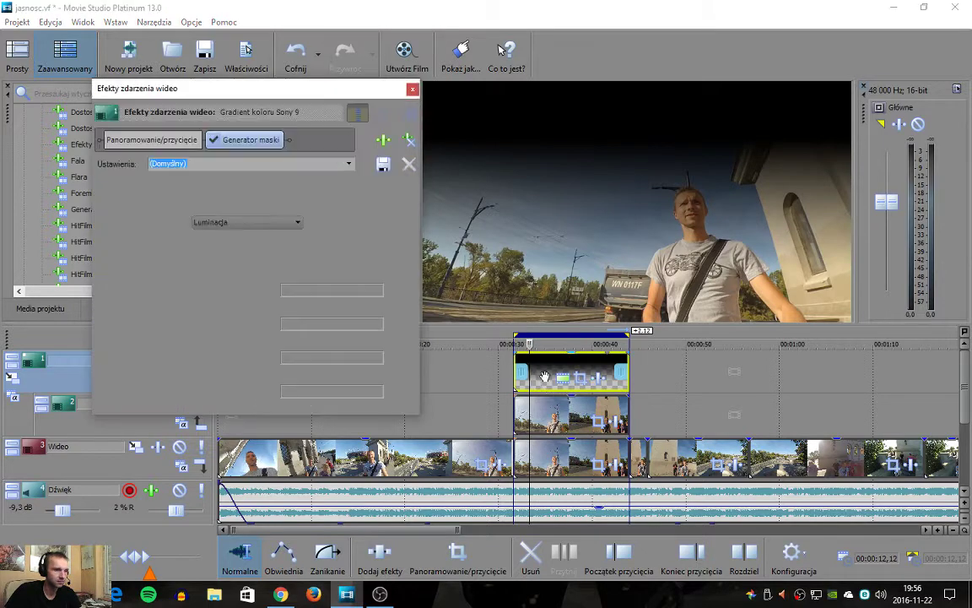
left_click(250, 223)
left_click(221, 271)
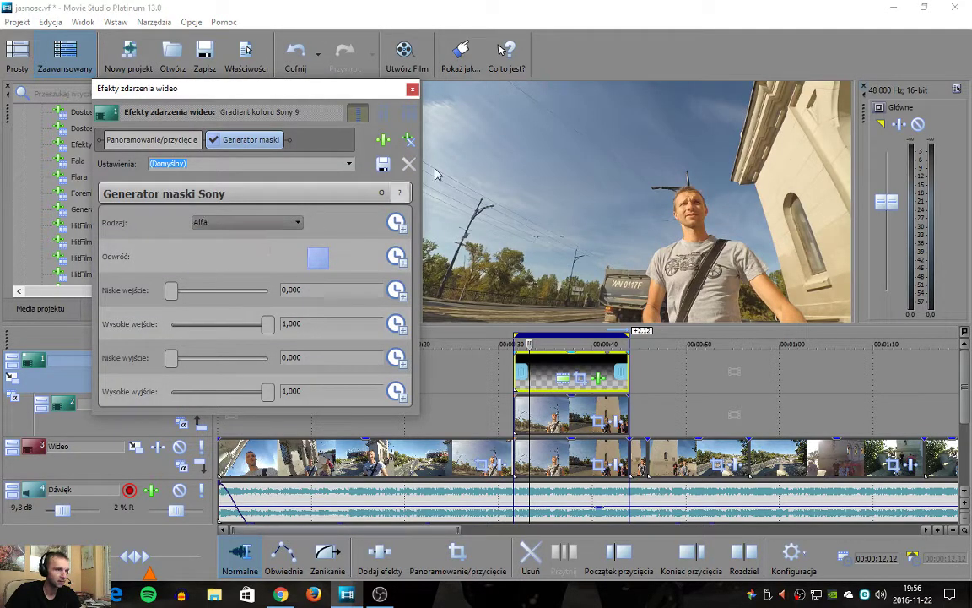
left_click(412, 90)
left_click_drag(516, 342, 559, 343)
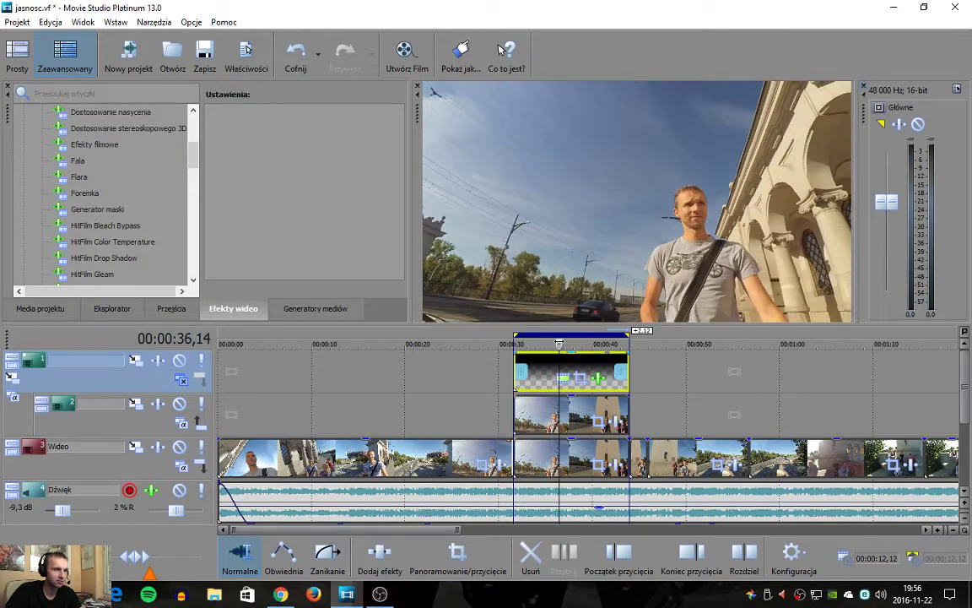
Add the Poziomy video effect with default settings to the duplicated clip on track 2 and the original clip beneath it on track 3
left_click_drag(194, 166, 193, 220)
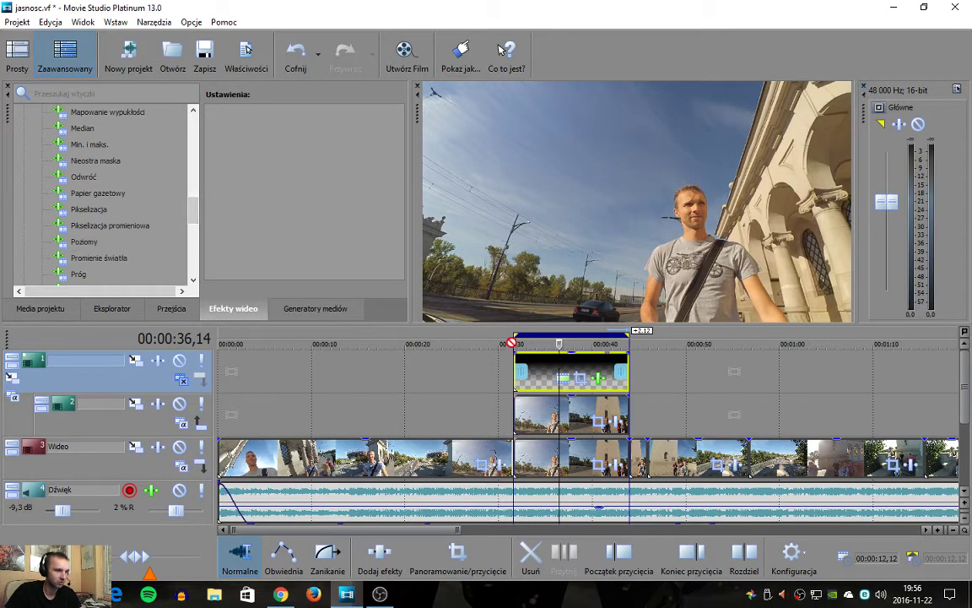
left_click_drag(584, 413, 583, 408)
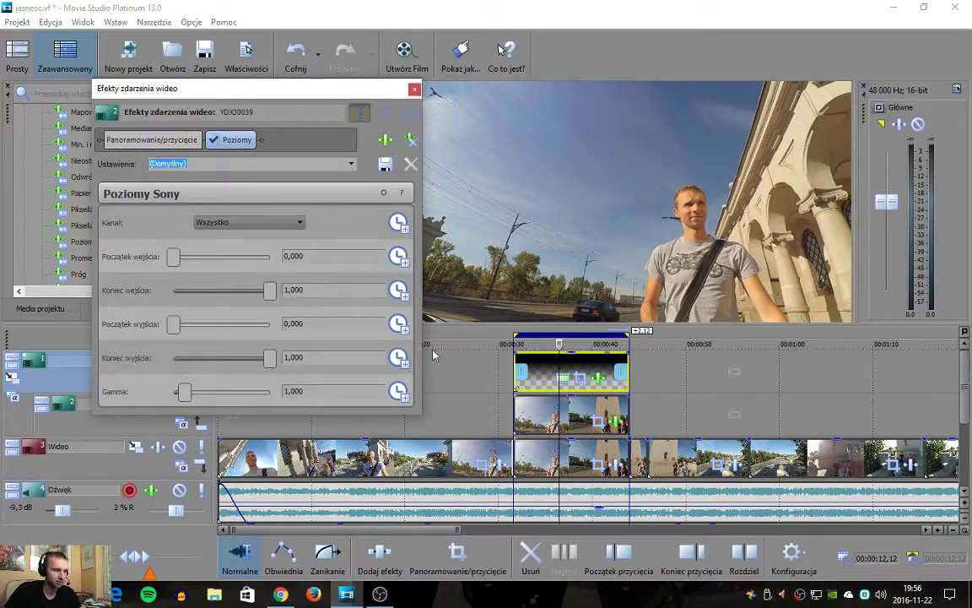
left_click(413, 90)
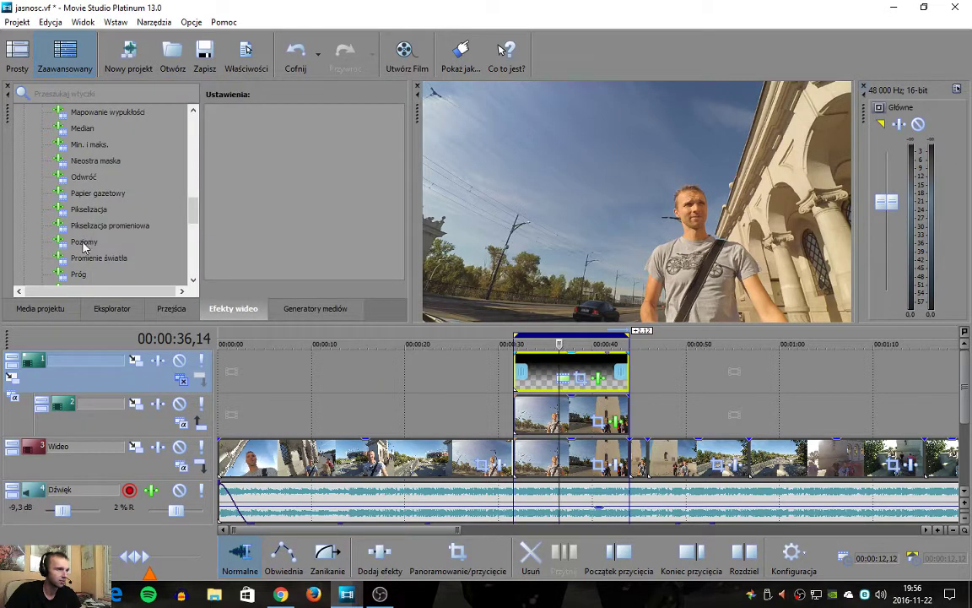
left_click_drag(580, 460, 579, 460)
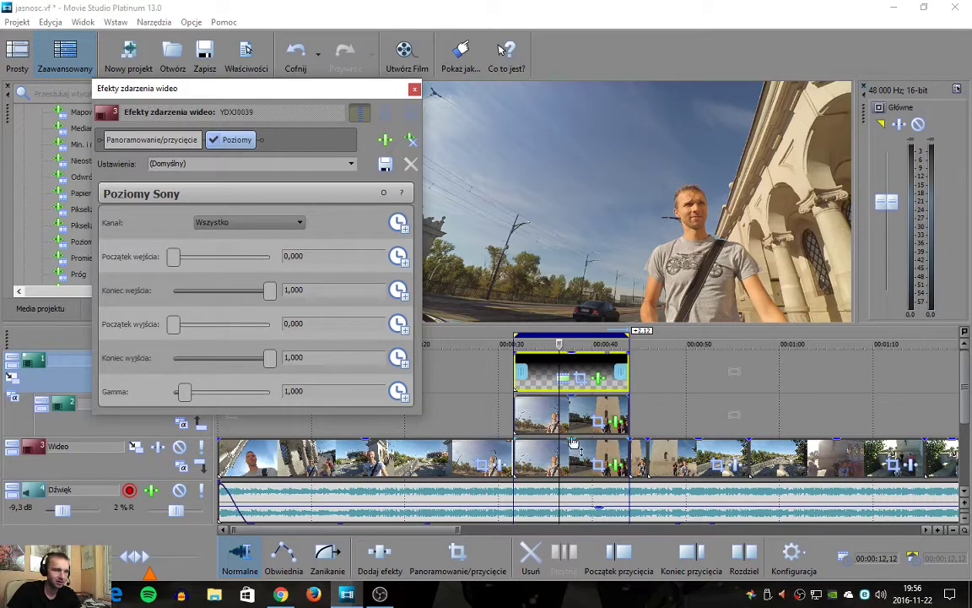
left_click(413, 89)
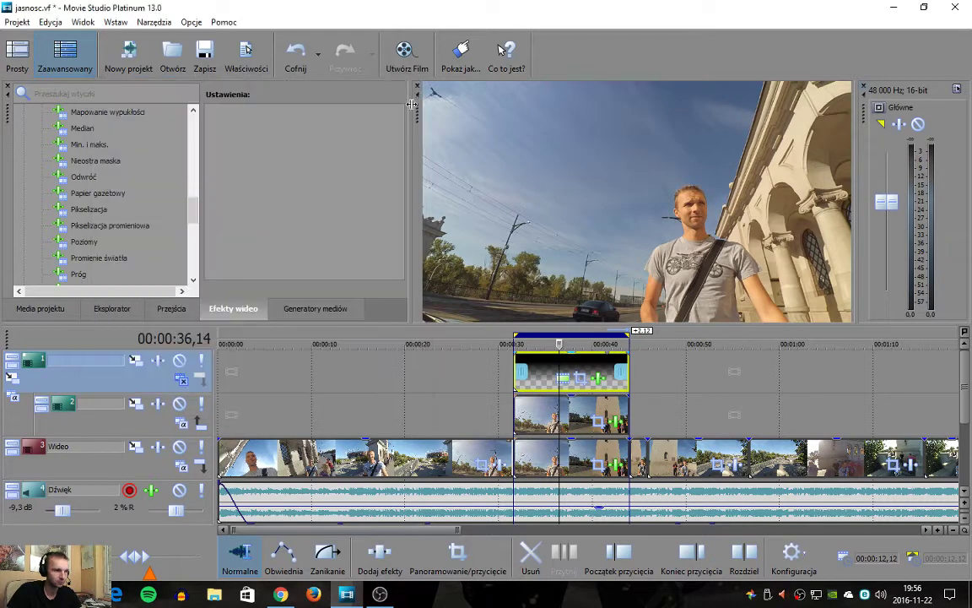
In the Poziomy effect of the track 3 clip, set Początek wejścia to about 0,364 and Gamma to about 0,768
left_click(571, 447)
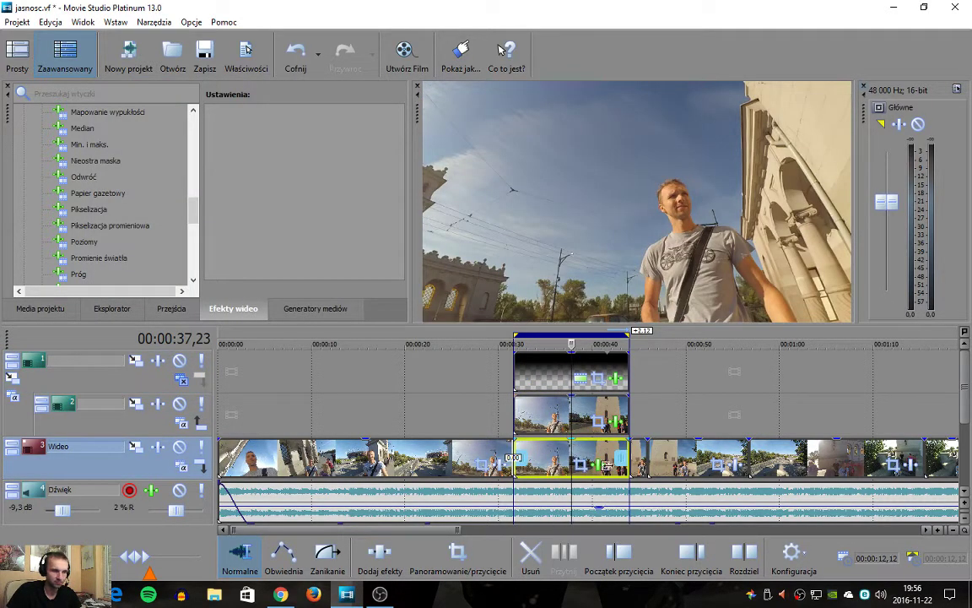
left_click(605, 464)
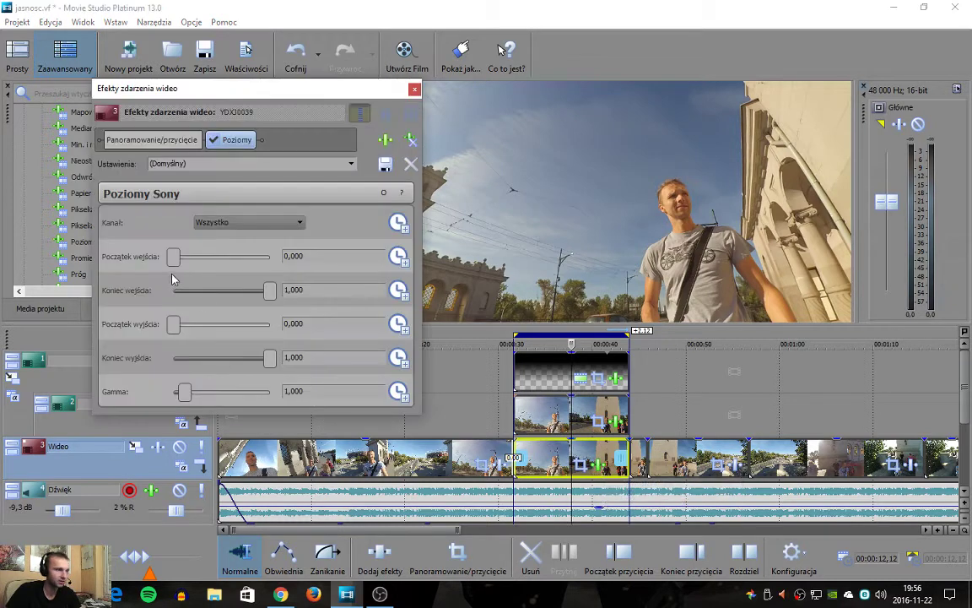
left_click_drag(178, 268, 287, 259)
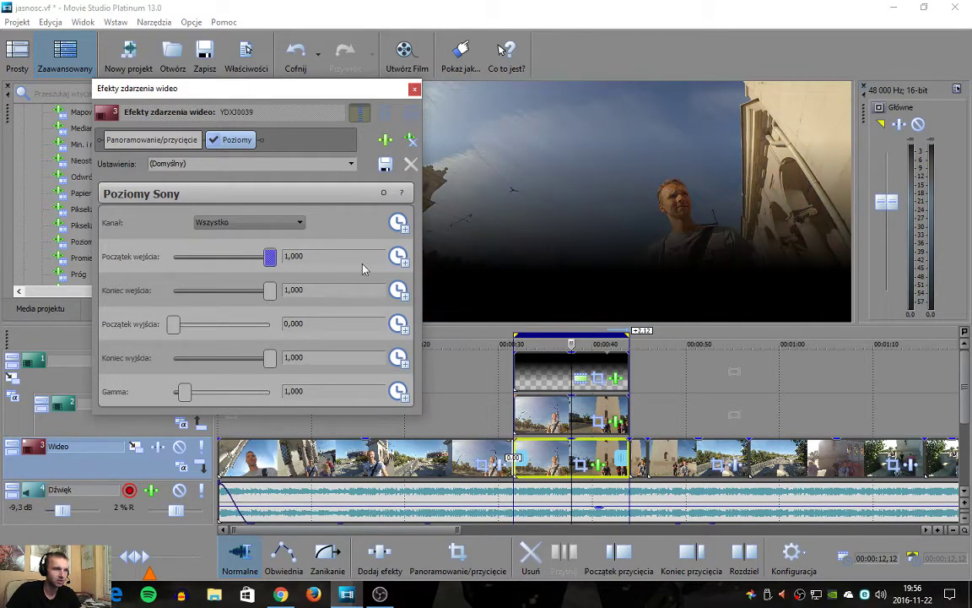
left_click_drag(363, 268, 162, 258)
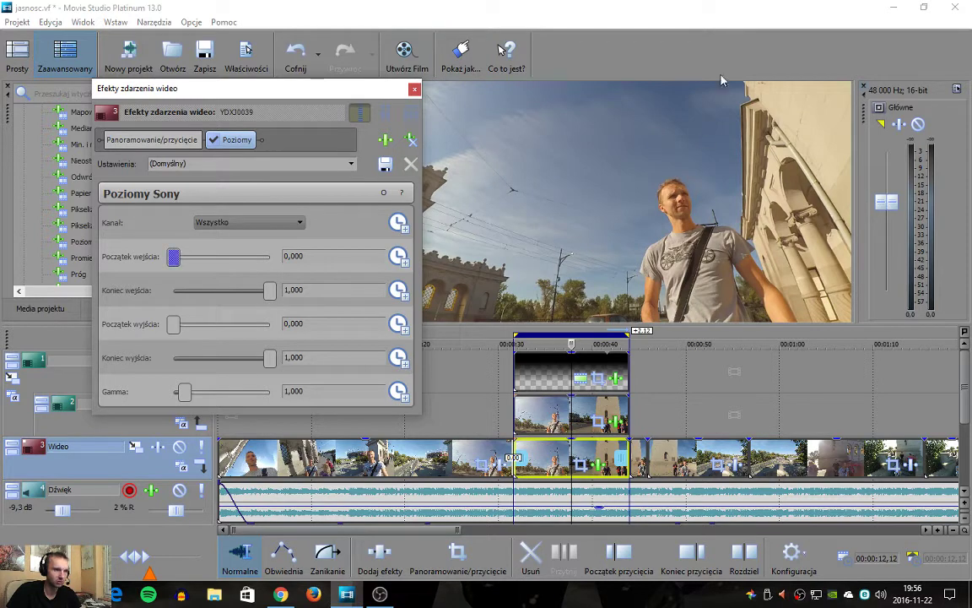
left_click_drag(180, 260, 213, 258)
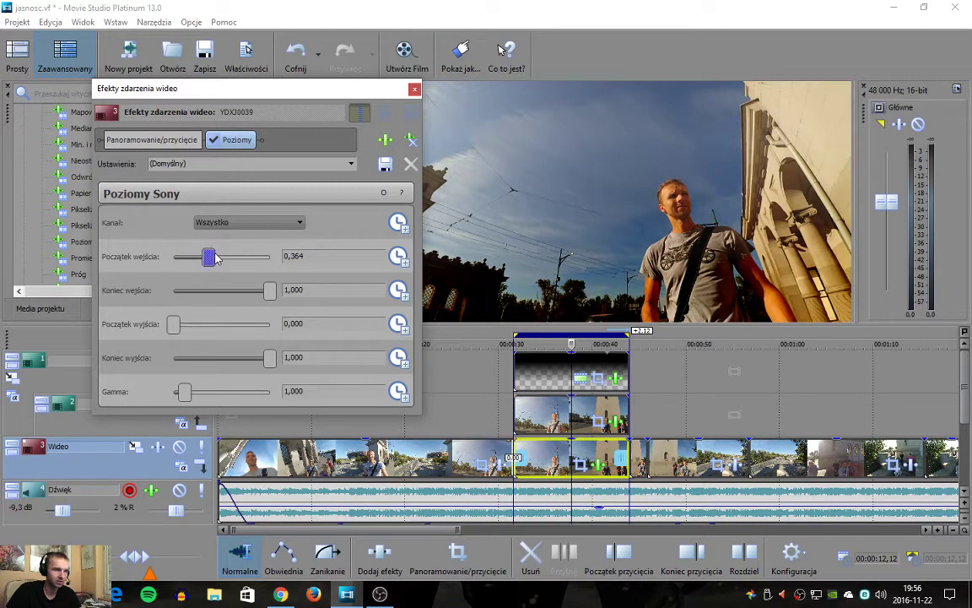
left_click_drag(175, 323, 175, 329)
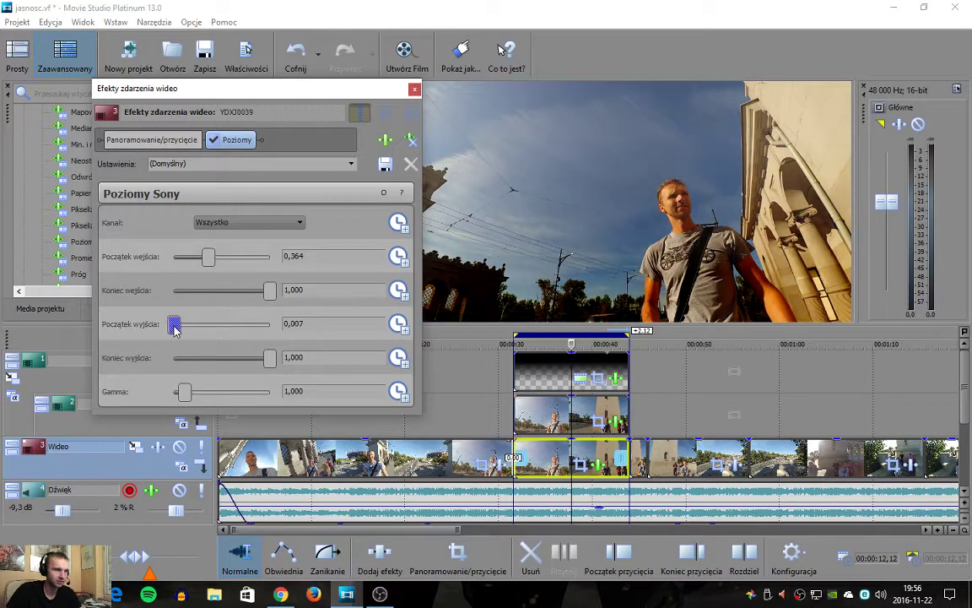
mouse_move(187, 398)
left_mouse_down()
mouse_move(174, 396)
mouse_move(193, 395)
left_mouse_up()
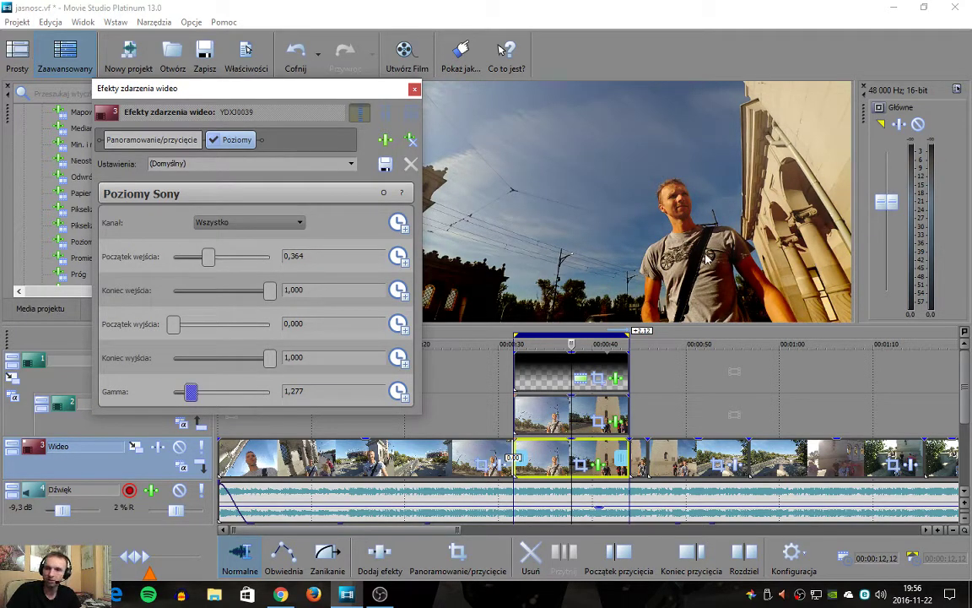
left_click_drag(189, 399, 180, 393)
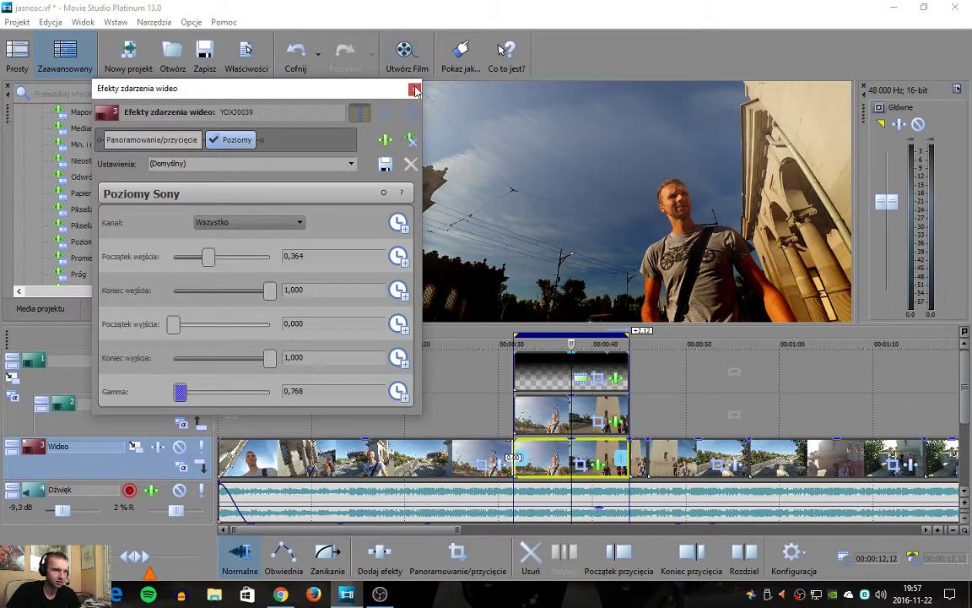
left_click(414, 90)
In the Poziomy effect of the track 2 clip, try Początek wejścia near 0,357, then set it to 0,000 and Koniec wejścia to 0,930
left_click(617, 422)
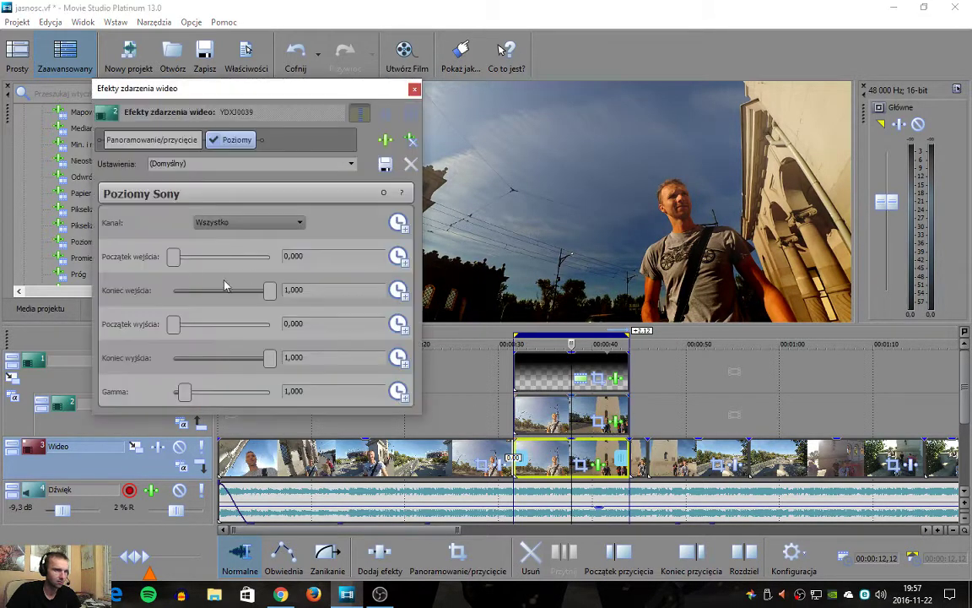
left_click_drag(179, 265, 210, 257)
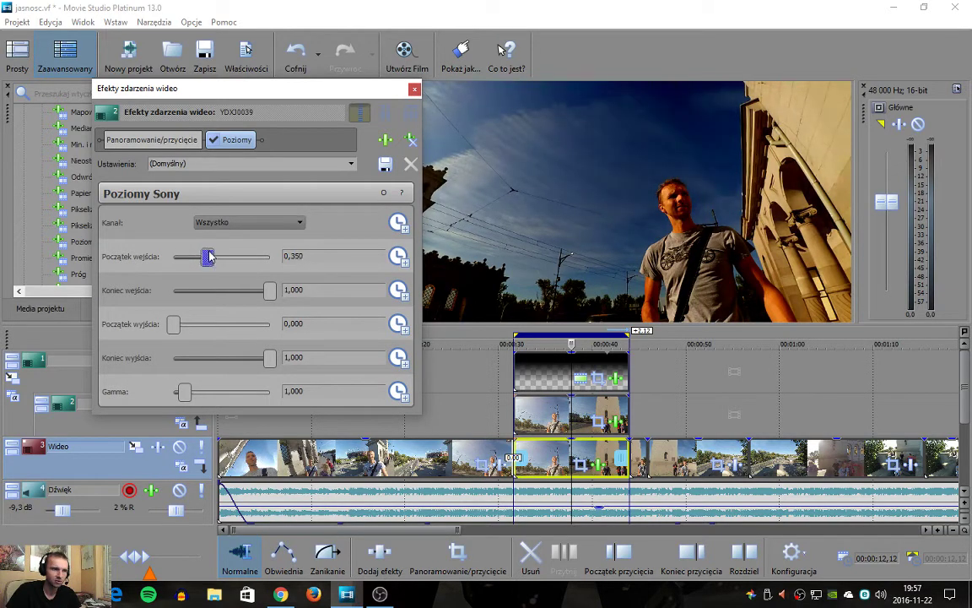
left_click(553, 342)
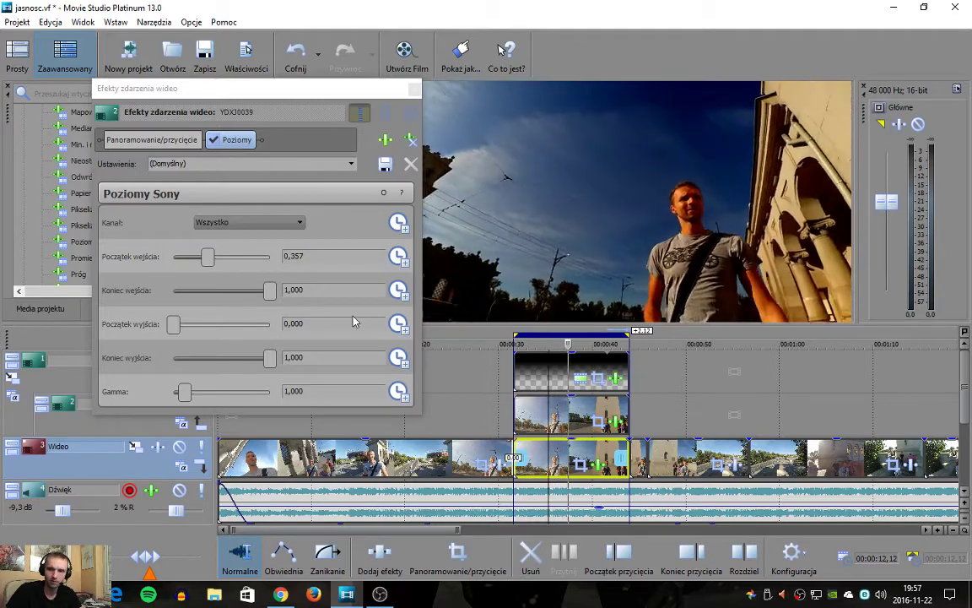
mouse_move(173, 325)
left_mouse_down()
mouse_move(236, 331)
mouse_move(148, 323)
mouse_move(157, 323)
left_mouse_up()
left_click_drag(269, 290, 263, 290)
left_click_drag(206, 256, 173, 265)
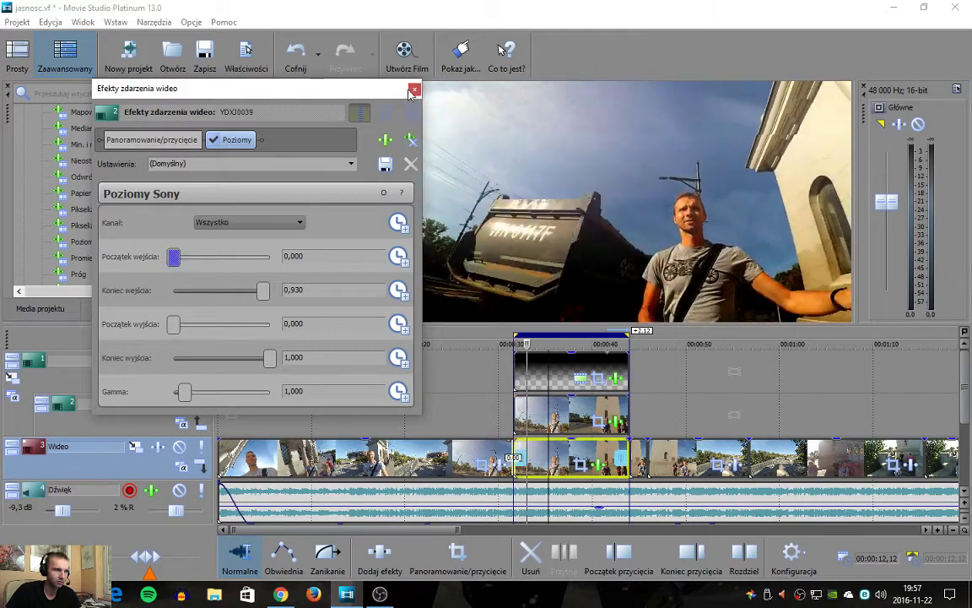
left_click(563, 340)
Reduce Początek wejścia in the track 3 clip's Poziomy effect to about 0,077
left_click(597, 463)
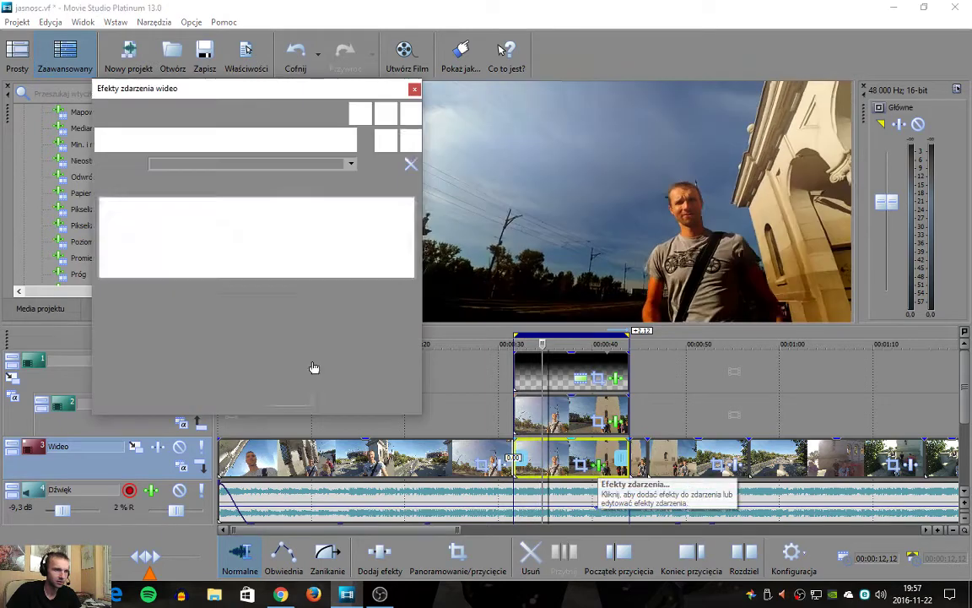
left_click_drag(207, 256, 180, 256)
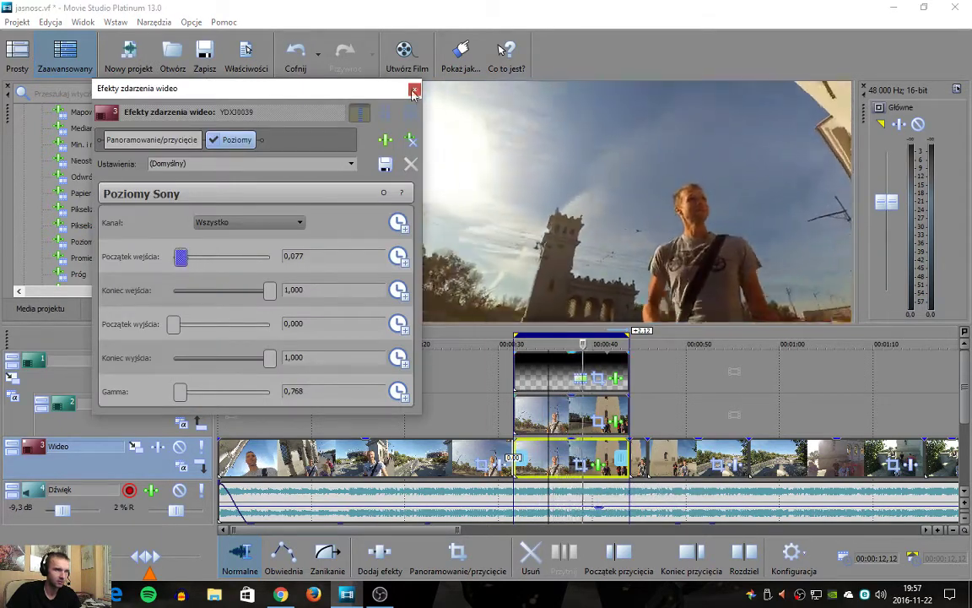
left_click(415, 89)
Move the gradient's black control point to a distance of about -0,249 and nudge the transparent control point slightly toward it
left_click(623, 383)
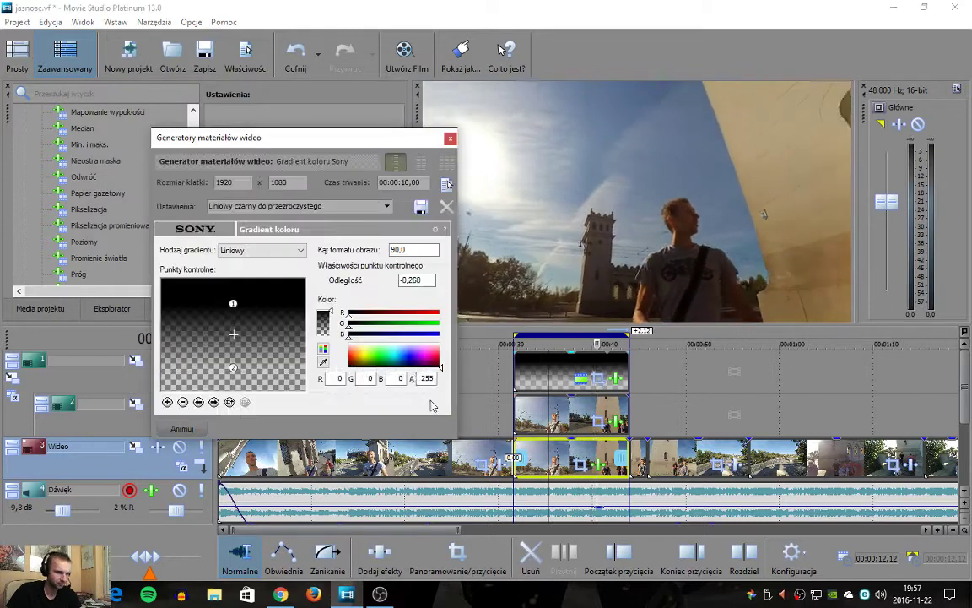
mouse_move(233, 304)
left_mouse_down()
mouse_move(229, 279)
mouse_move(234, 320)
mouse_move(223, 287)
mouse_move(233, 308)
left_mouse_up()
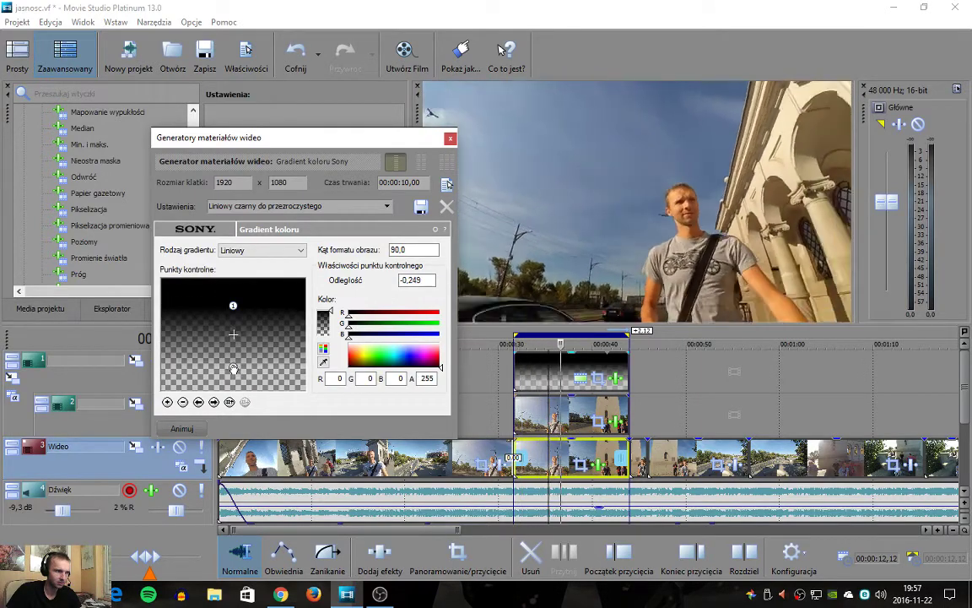
mouse_move(233, 366)
left_mouse_down()
mouse_move(233, 337)
mouse_move(233, 365)
left_mouse_up()
left_click(450, 139)
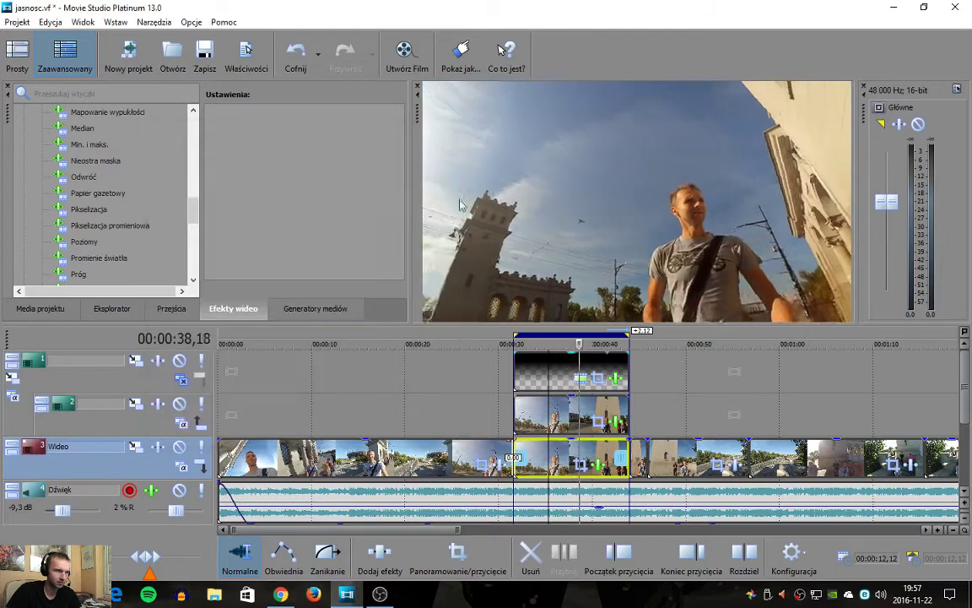
In the Poziomy effect of the track 3 clip, try Początek wejścia at 0,000, then set it to about 0,559
left_click(546, 467)
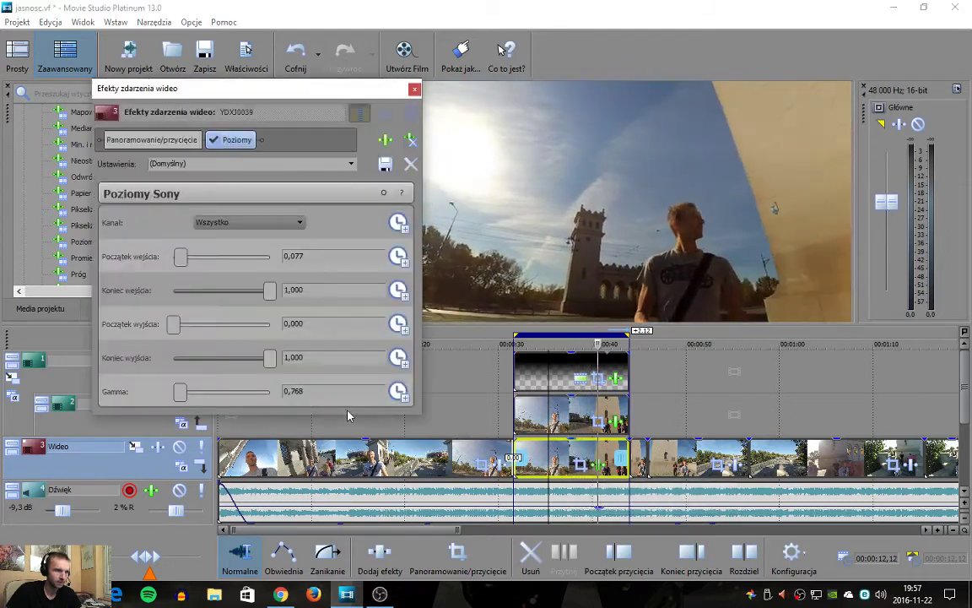
mouse_move(181, 257)
left_mouse_down()
mouse_move(269, 264)
mouse_move(174, 262)
left_mouse_up()
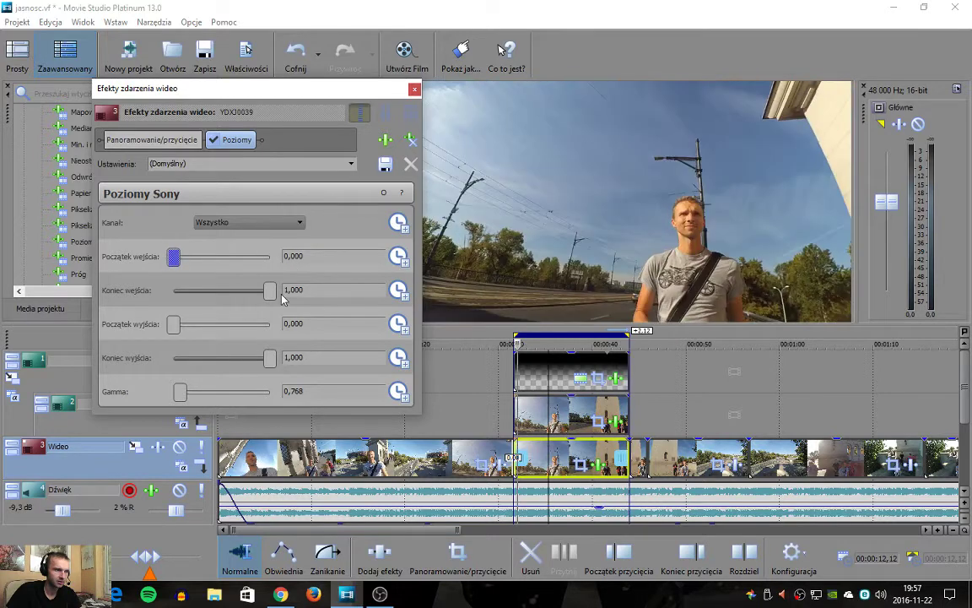
mouse_move(269, 290)
left_mouse_down()
mouse_move(243, 298)
mouse_move(270, 294)
left_mouse_up()
mouse_move(174, 325)
left_mouse_down()
mouse_move(209, 328)
mouse_move(174, 327)
left_mouse_up()
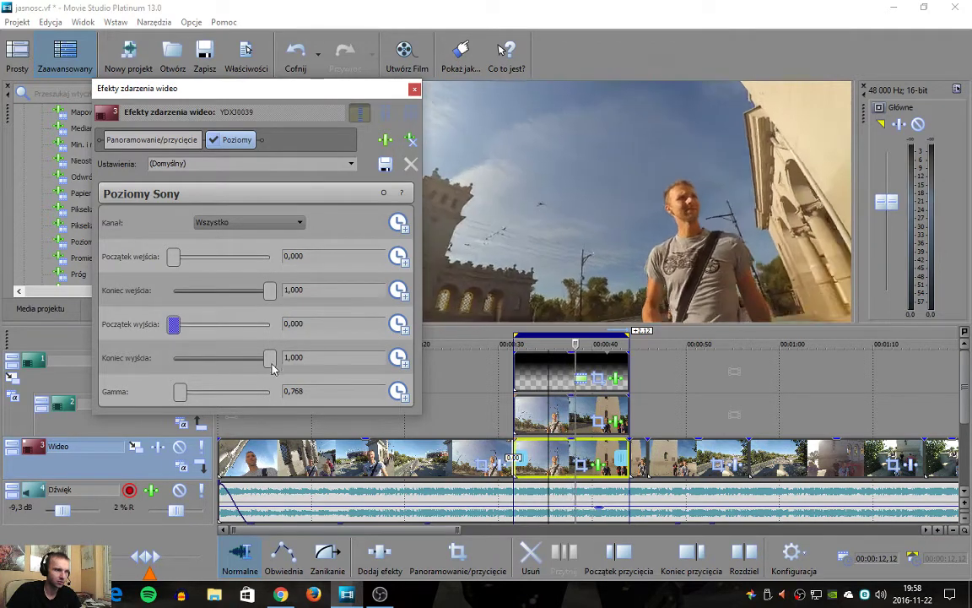
left_click_drag(272, 368, 296, 375)
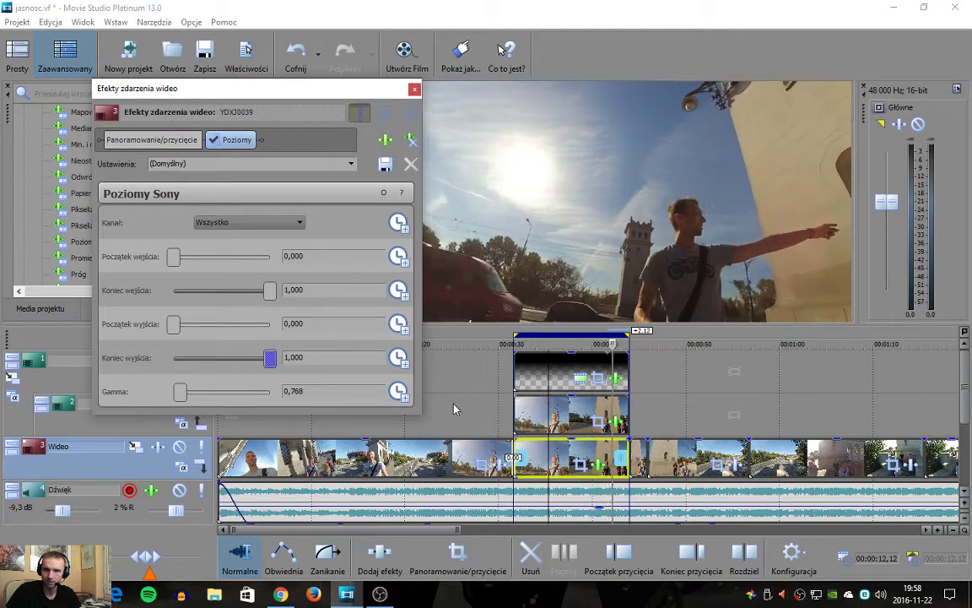
mouse_move(269, 289)
left_mouse_down()
mouse_move(252, 291)
mouse_move(271, 292)
left_mouse_up()
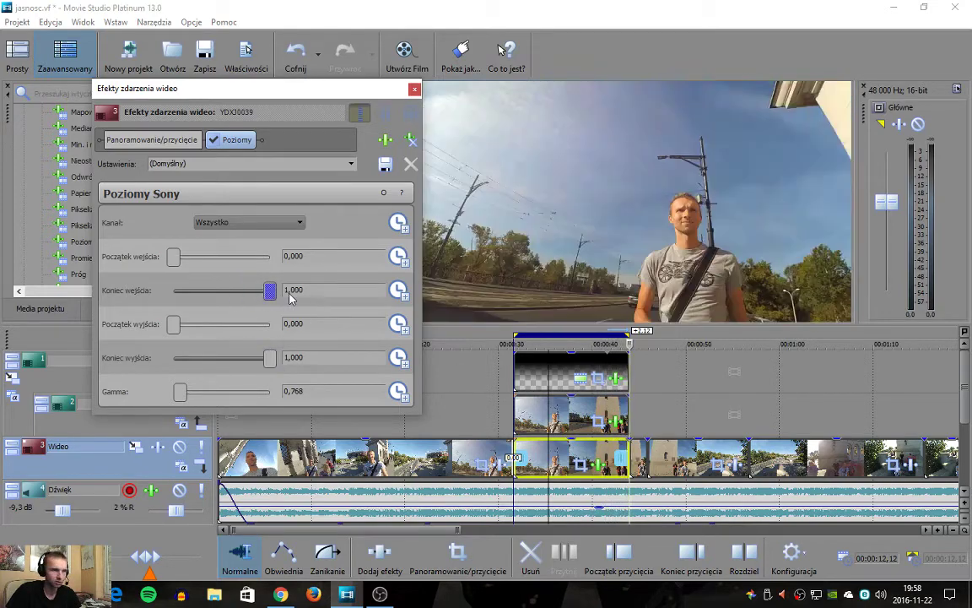
left_click_drag(174, 257, 233, 268)
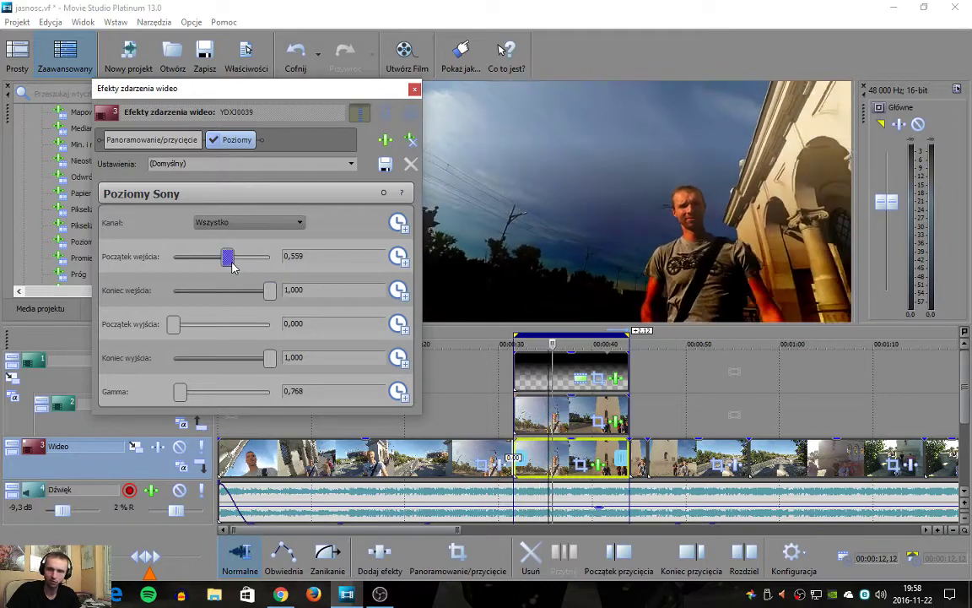
left_click(415, 88)
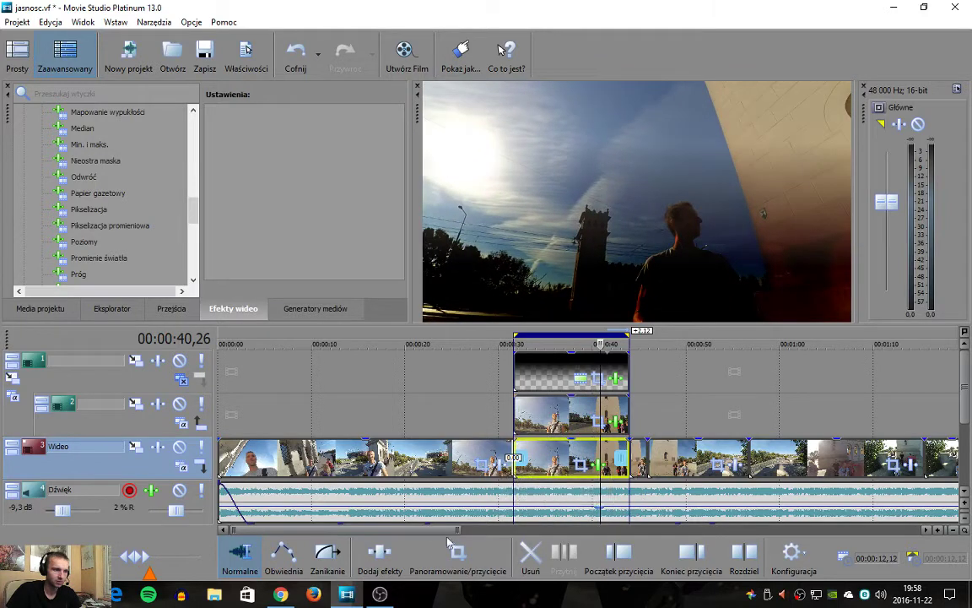
Delete the three stacked spare clips that start at about 2:20 on tracks 1, 2 and 3
left_click_drag(430, 531, 723, 520)
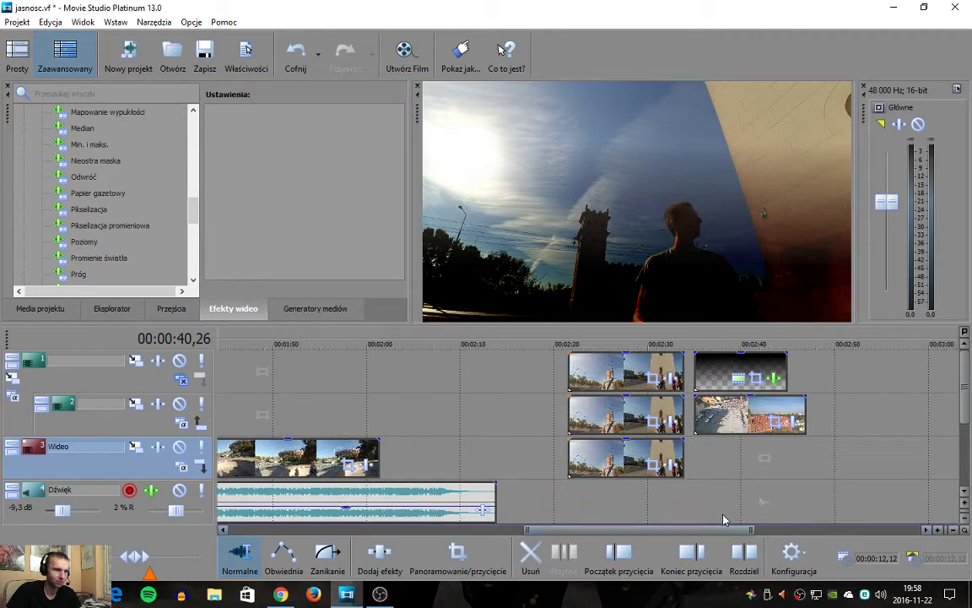
left_click(622, 371)
key("Delete")
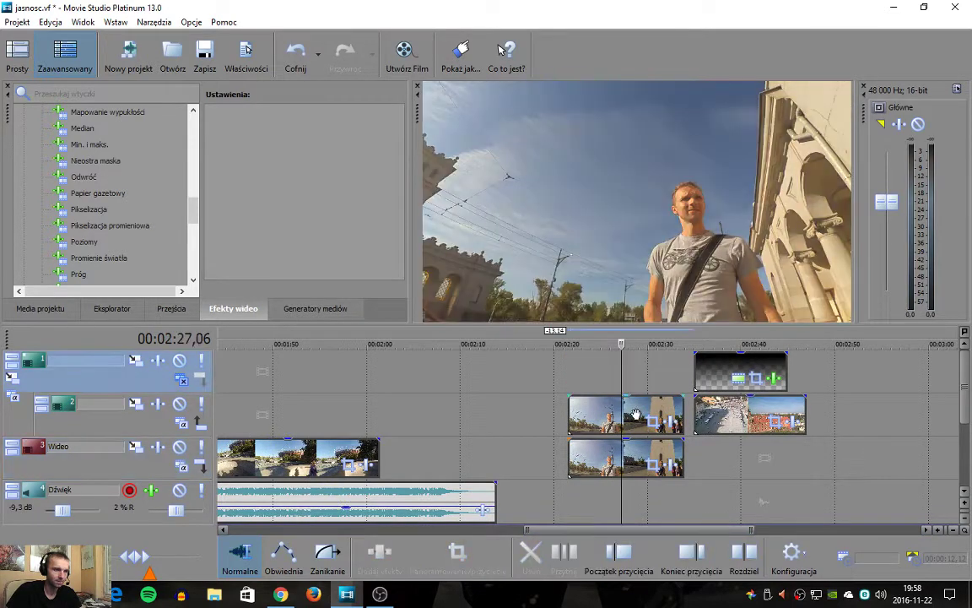
left_click(619, 420)
key("Delete")
left_click(608, 451)
key("Delete")
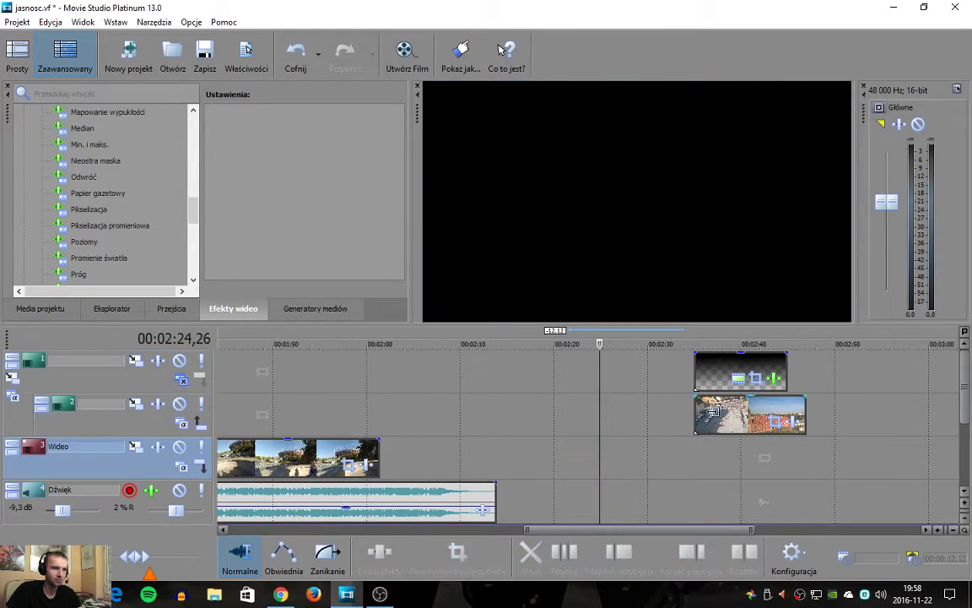
Delete the gradient on track 1 above the city square clip at about 2:35
left_click(720, 410)
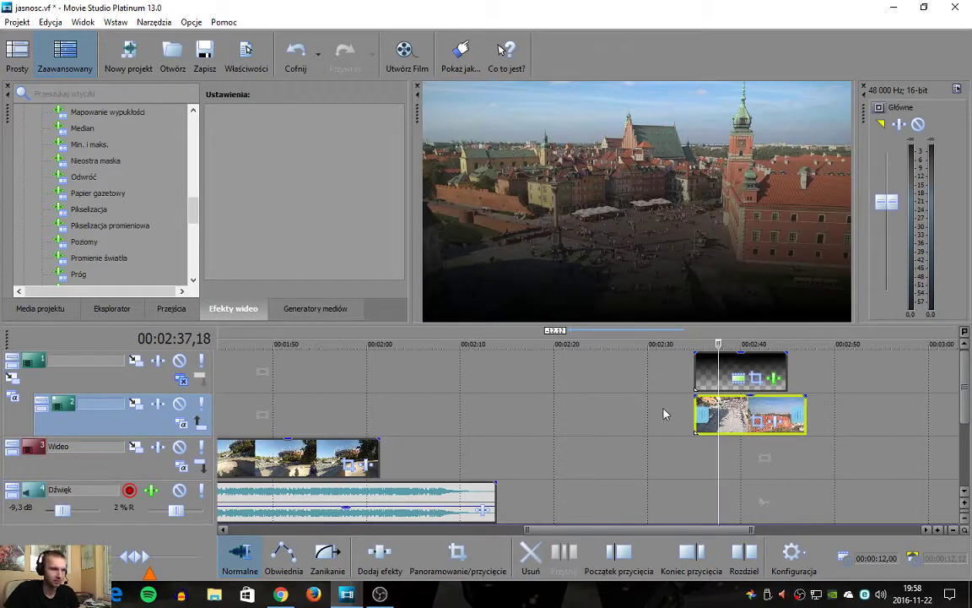
left_click(722, 371)
key("Delete")
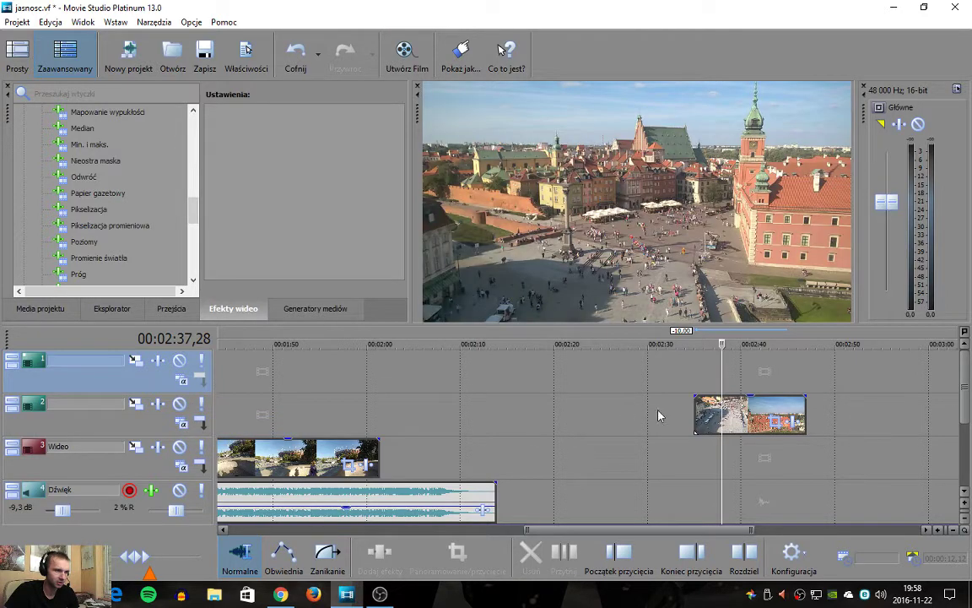
left_click(689, 362)
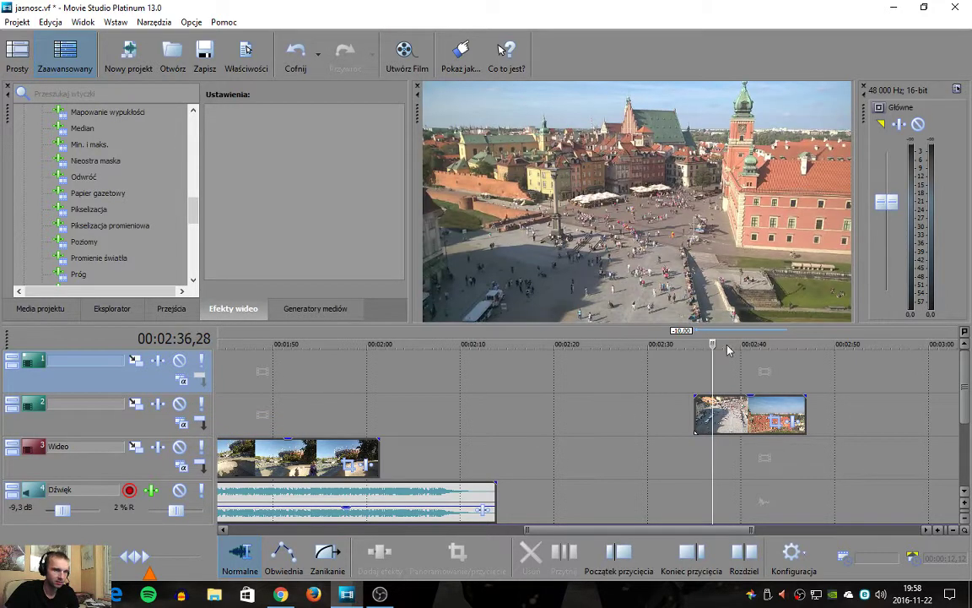
Mark the city square clip on track 2 as the loop region and play it back to review its brightness
right_click(736, 413)
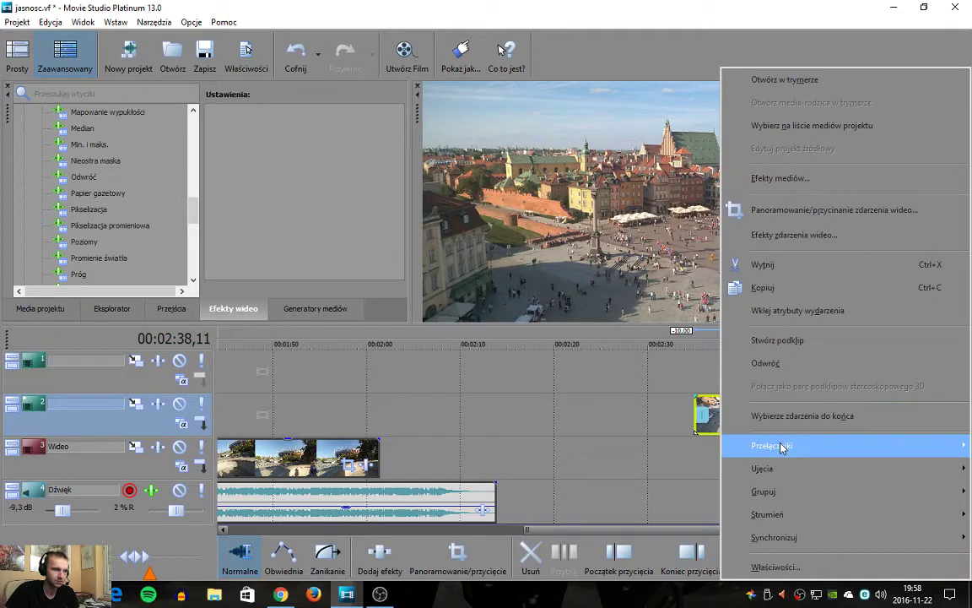
left_click(598, 436)
scroll(560, 430, "down", 5)
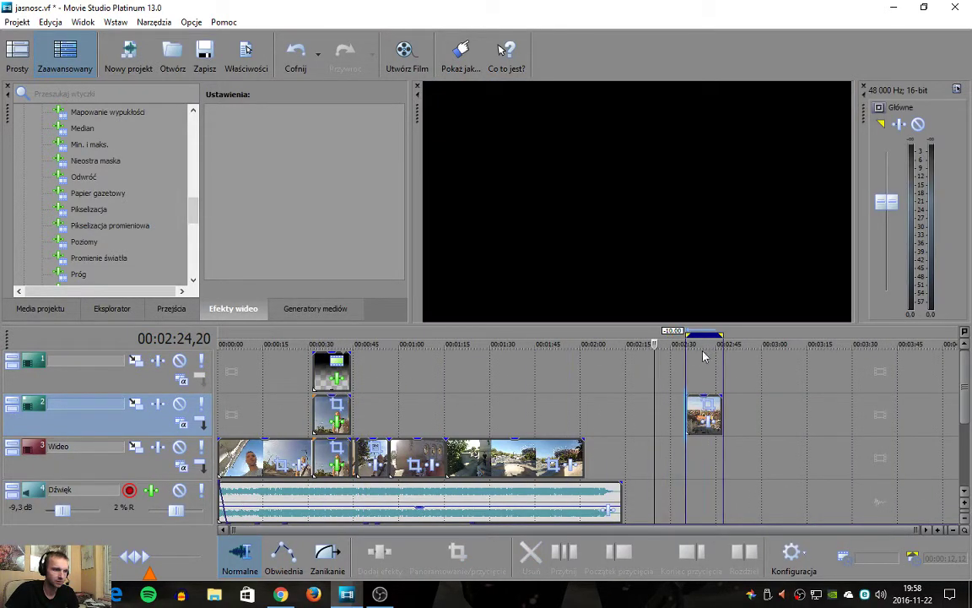
scroll(731, 390, "up", 5)
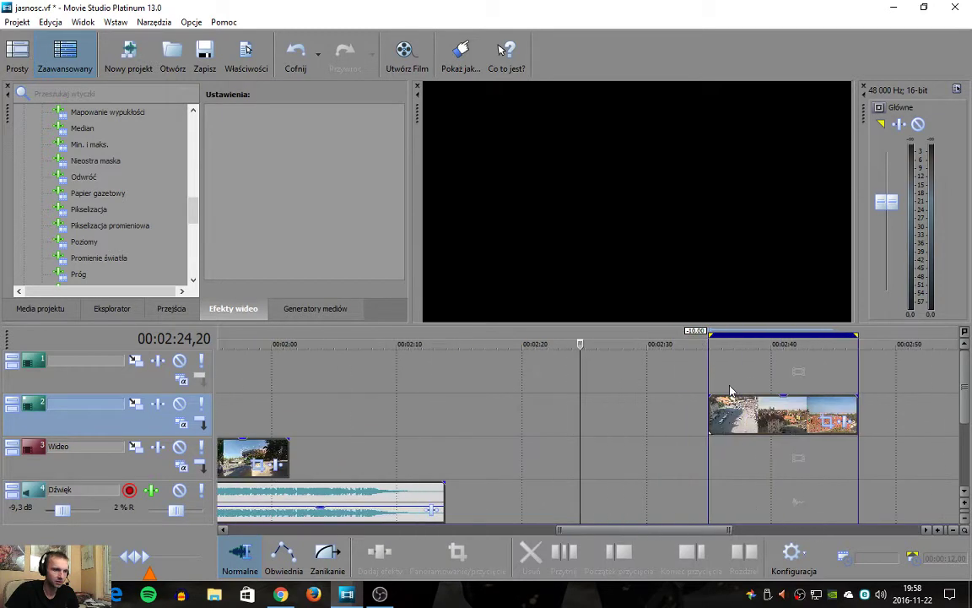
left_click(731, 340)
key("space")
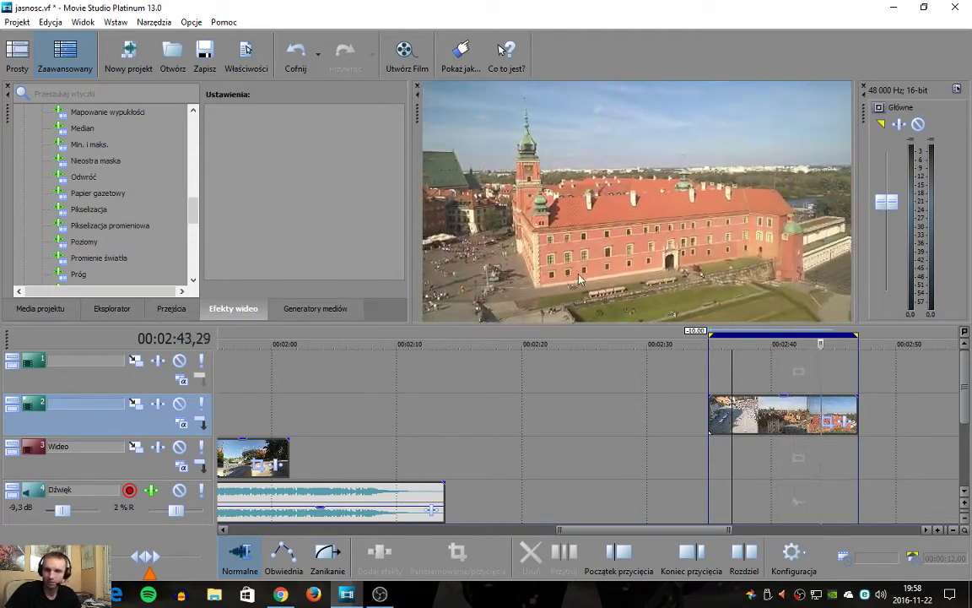
scroll(642, 375, "down", 3)
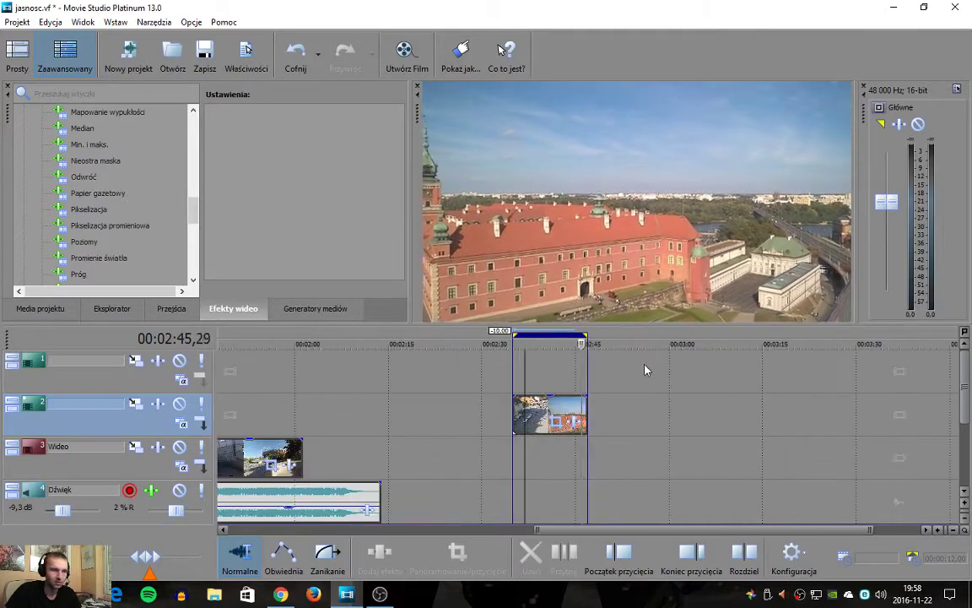
scroll(644, 369, "up", 3)
Duplicate the city square clip from track 2 onto track 1, aligned with the original, and play it back
left_click(450, 416)
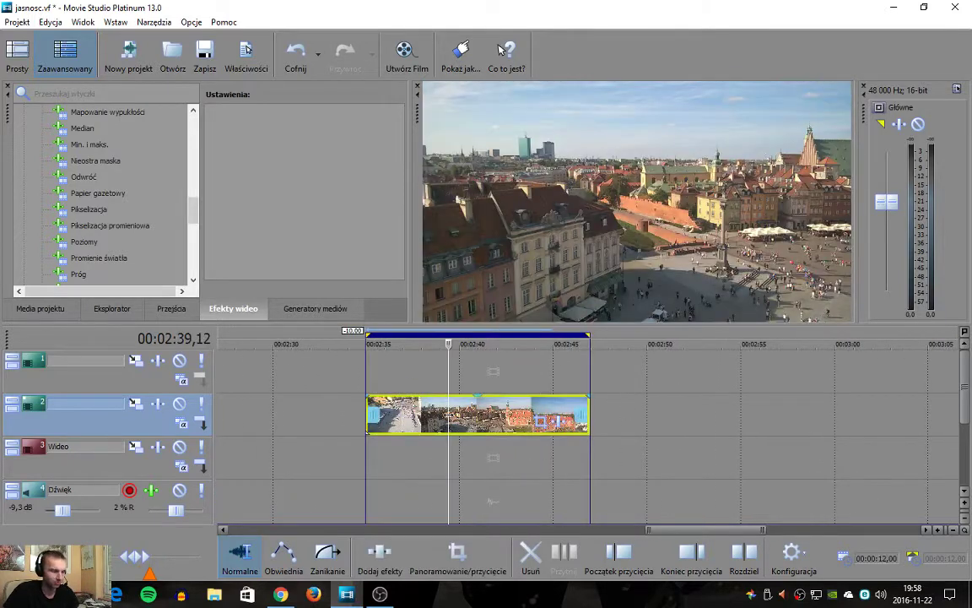
left_click_drag(420, 390, 440, 372)
left_click(392, 350)
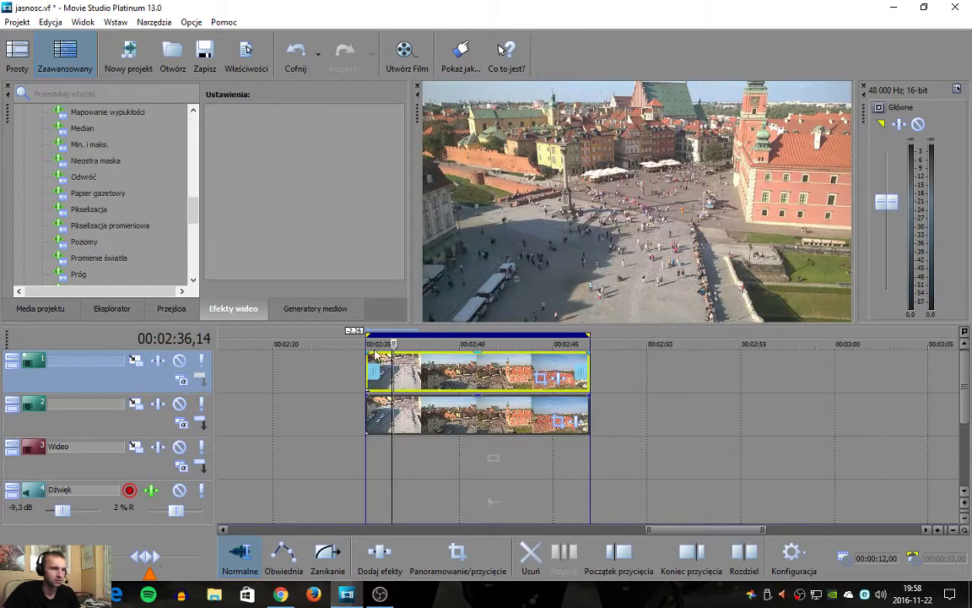
Try the Pomnóż (maska) compositing mode on track 1, then switch the track back to Źródło alfa
left_click(182, 382)
left_click(237, 402)
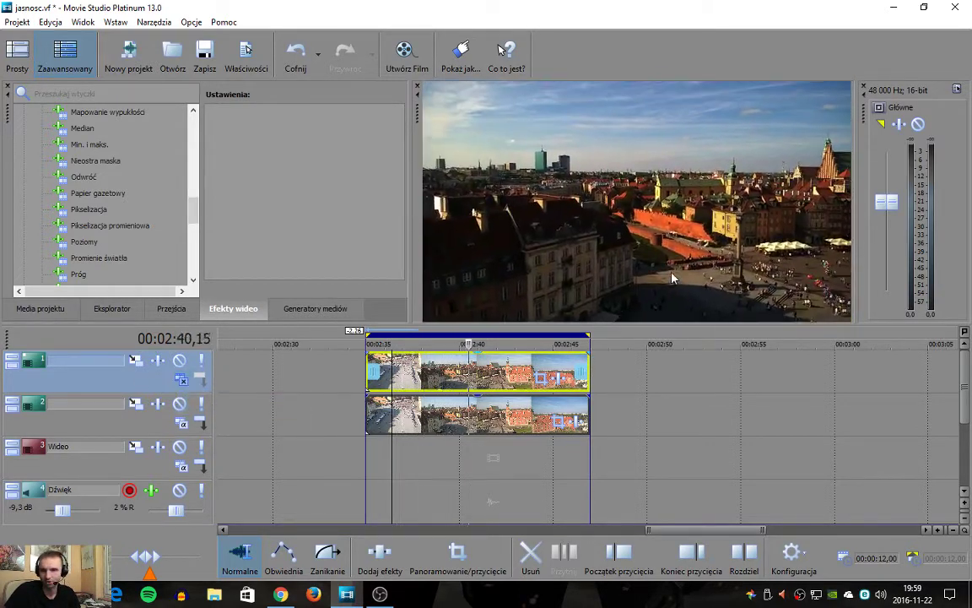
left_click(182, 381)
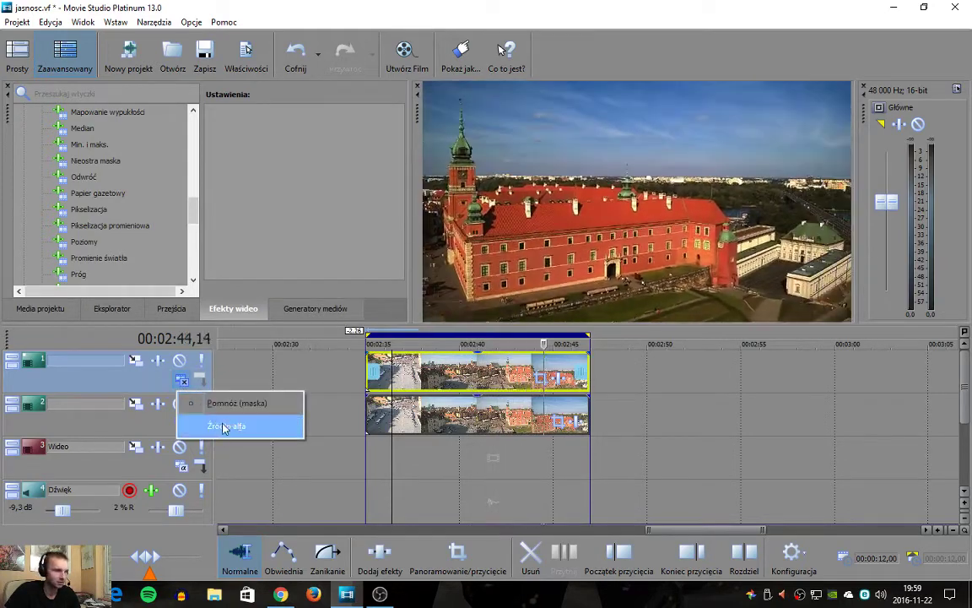
left_click(216, 425)
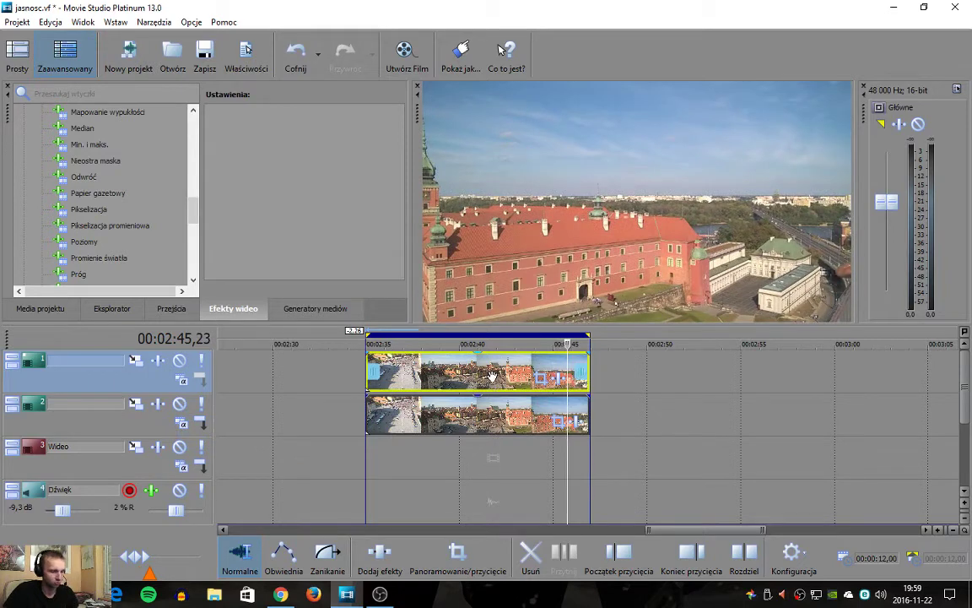
Move the duplicated city clip from track 1 to track 3, directly beneath the original, and play back the section
mouse_move(485, 466)
left_mouse_down()
mouse_move(477, 463)
mouse_move(494, 458)
left_mouse_up()
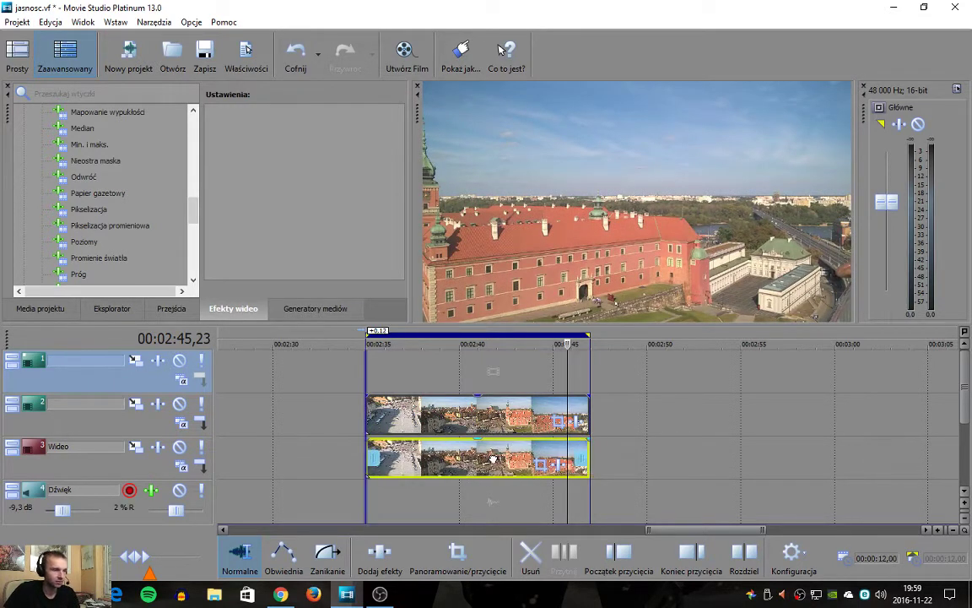
left_click(396, 348)
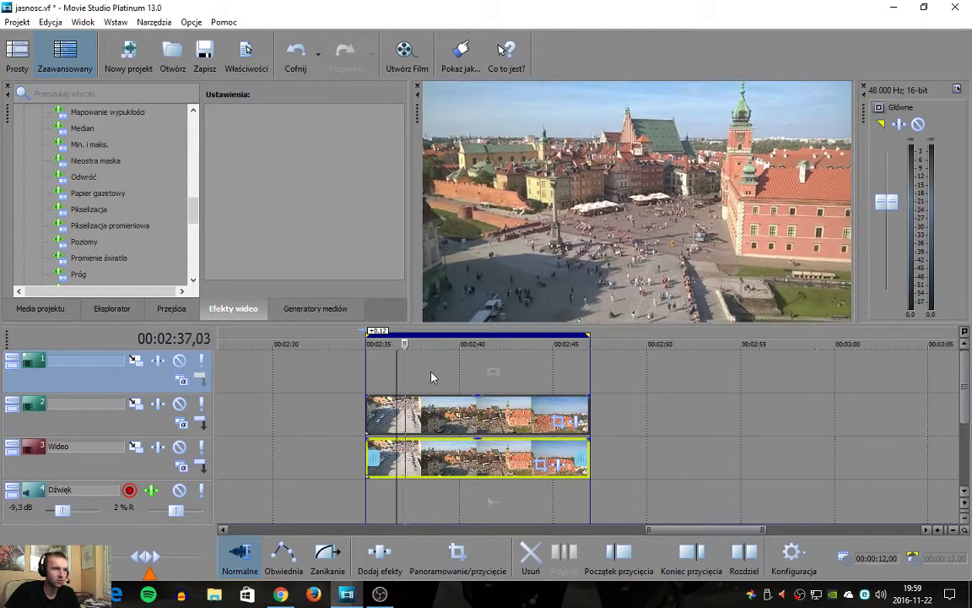
left_click(386, 345)
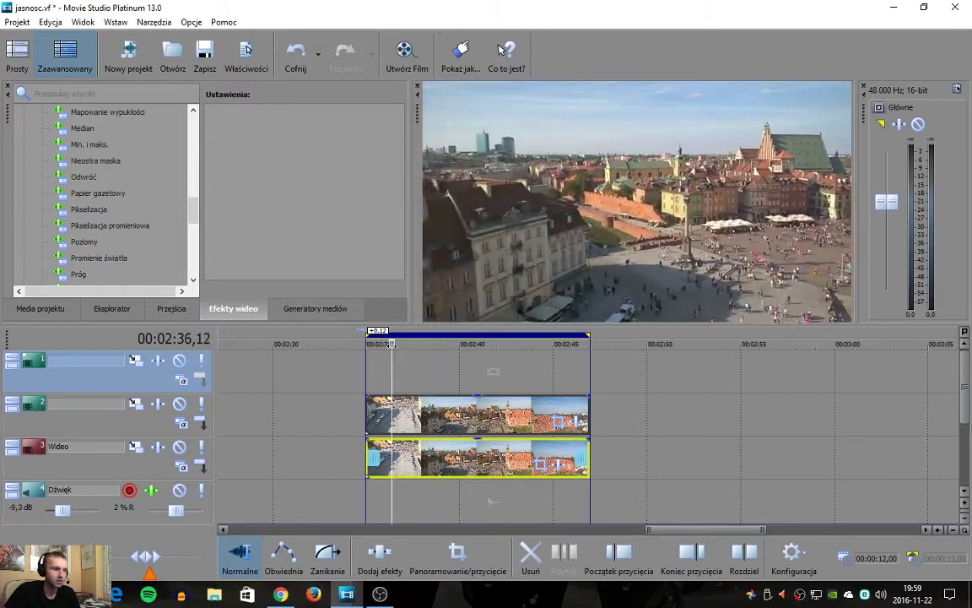
left_click(427, 458)
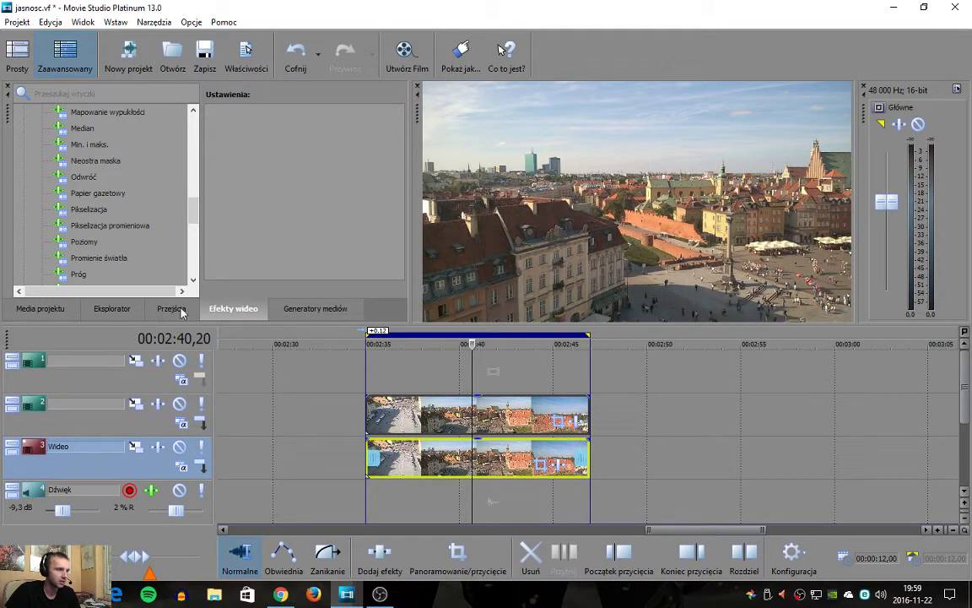
Add a Gradient koloru with the preset Liniowy czarny do przezroczystego to track 1 at the start of the city clips
left_click(310, 313)
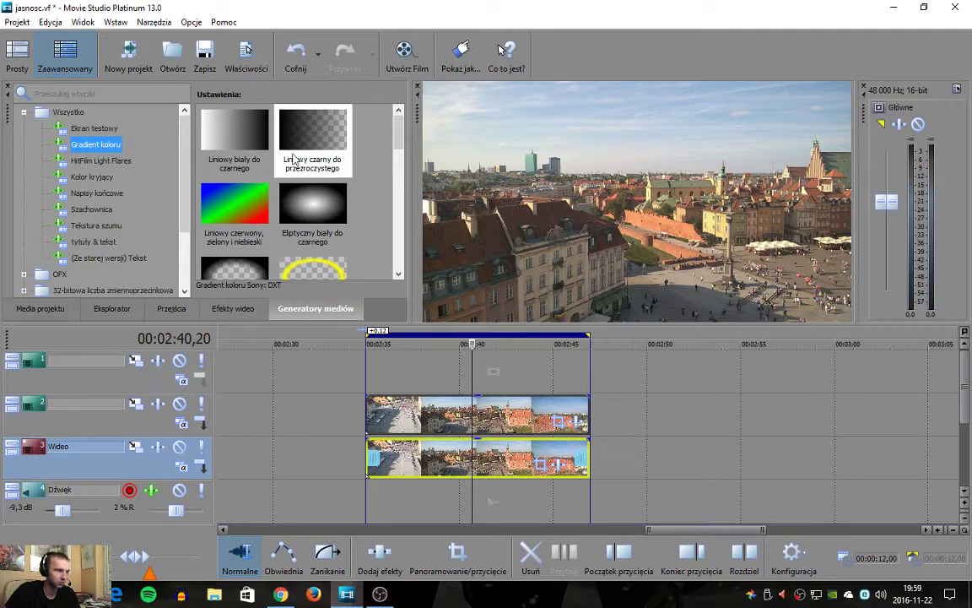
left_click_drag(293, 158, 359, 216)
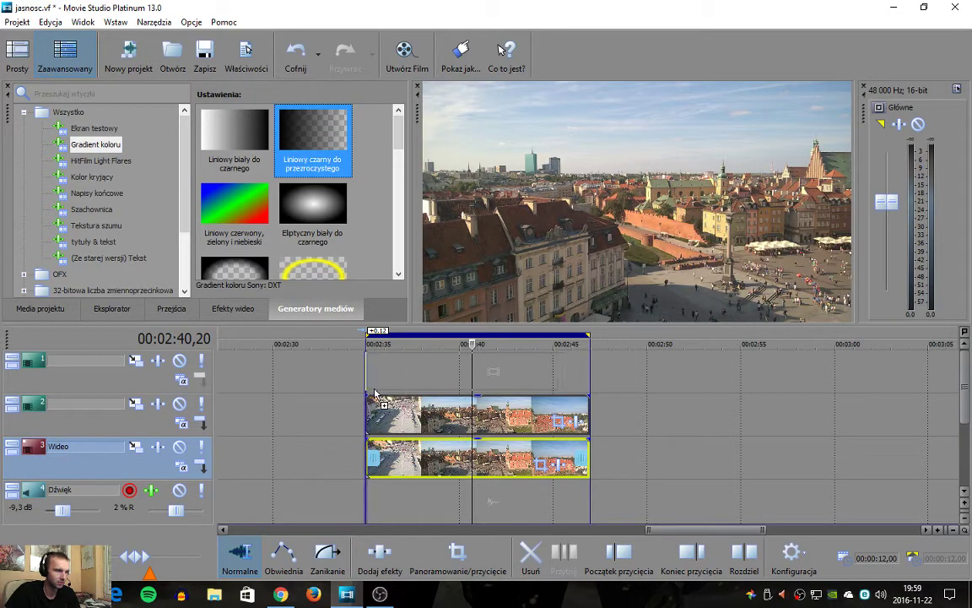
left_click_drag(375, 393, 375, 390)
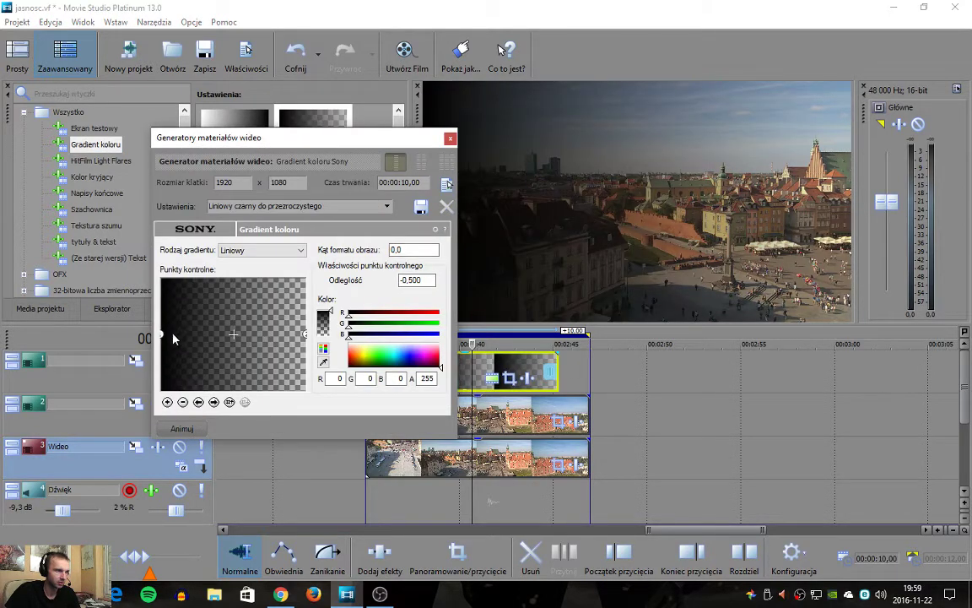
Turn the gradient vertical with black on top, placing the black point at about -0,284 and the transparent point at about 0,155
left_click_drag(163, 334, 236, 299)
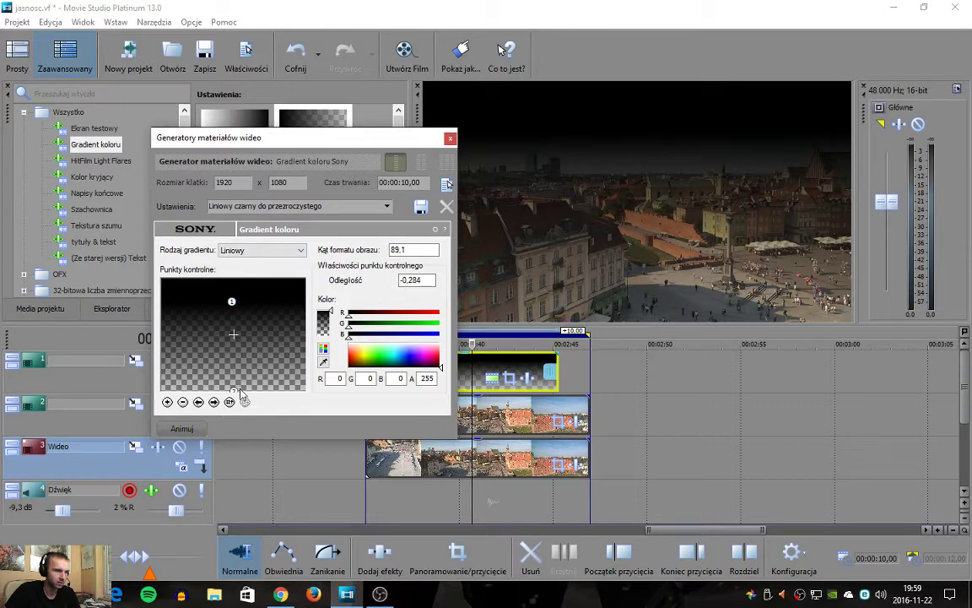
left_click_drag(237, 381, 234, 355)
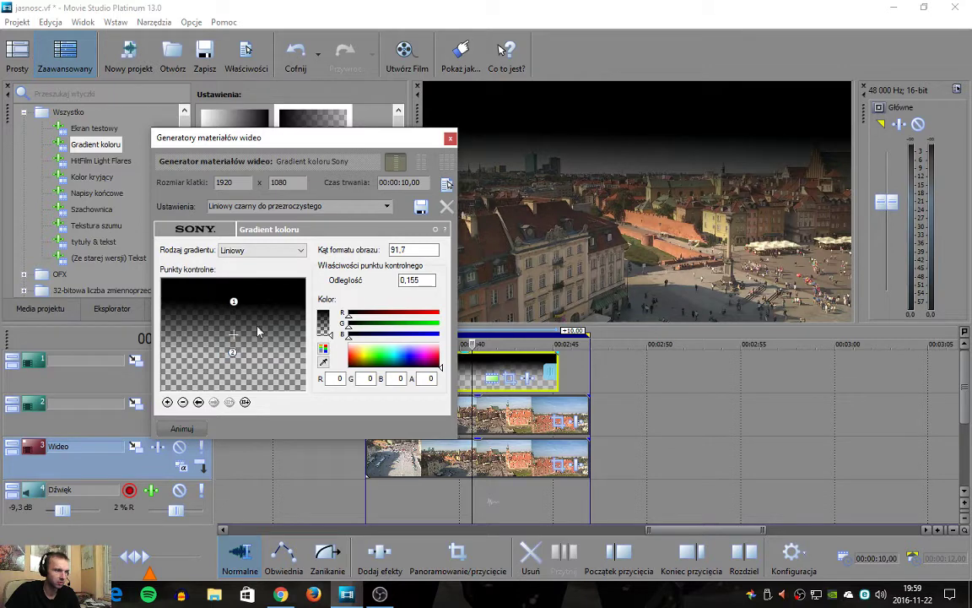
left_click(450, 138)
Extend the gradient's end on track 1 to match the 12-second city clips and play back the section
left_click_drag(558, 375, 589, 375)
left_click_drag(369, 360, 374, 354)
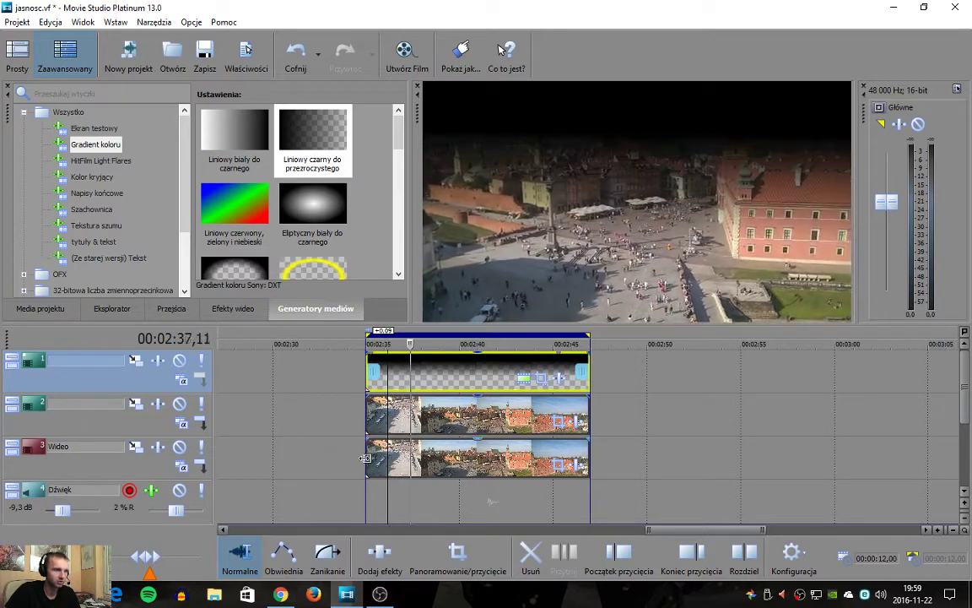
left_click(182, 382)
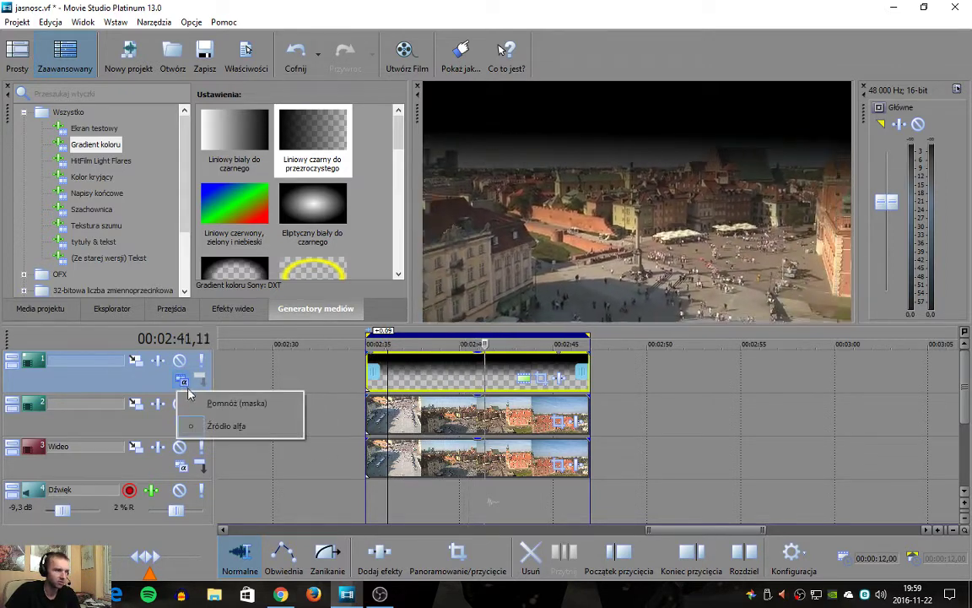
left_click(139, 387)
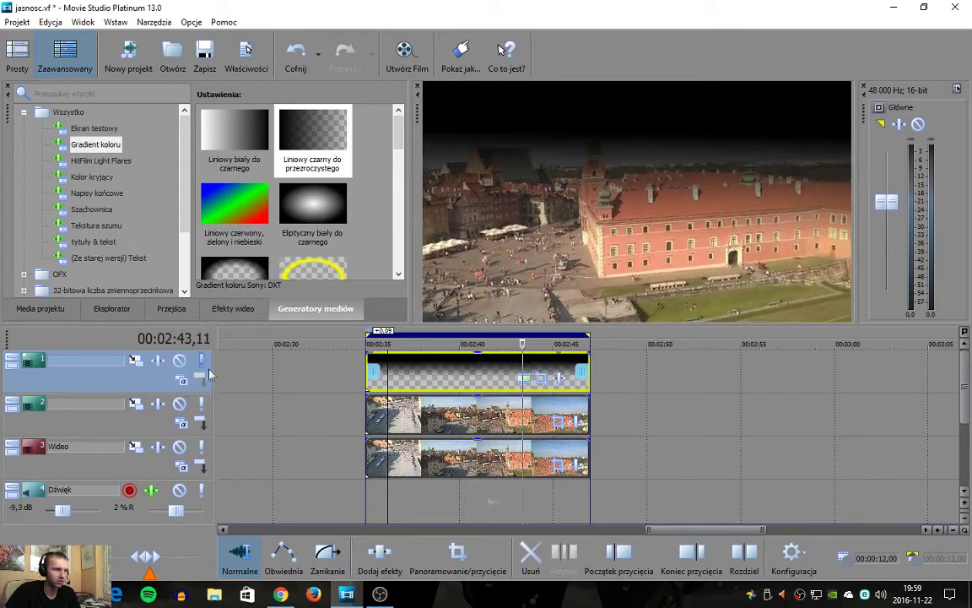
Make track 2 a compositing child of track 1 and set the parent's compositing mode to Pomnóż (maska)
left_click(202, 424)
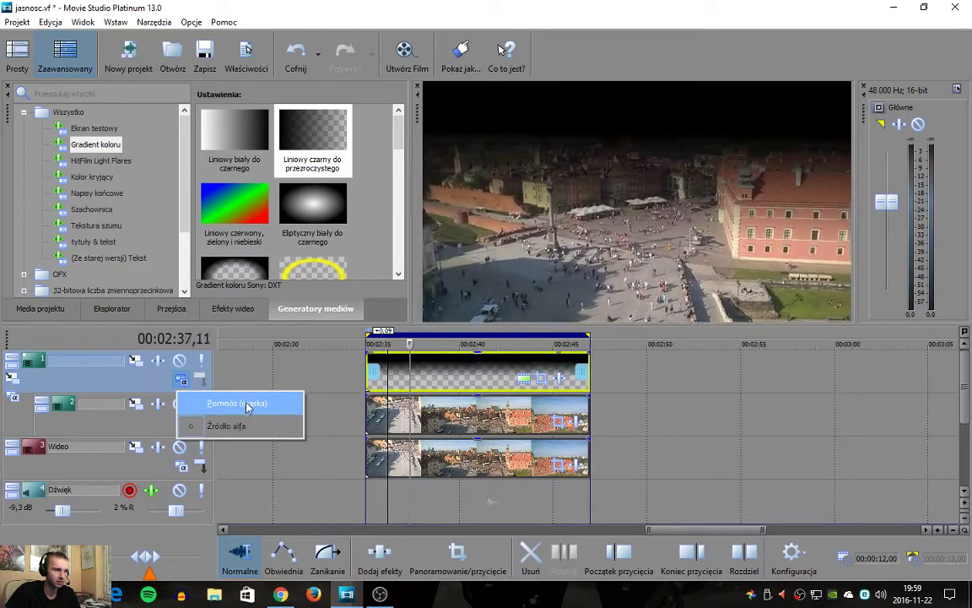
left_click(256, 407)
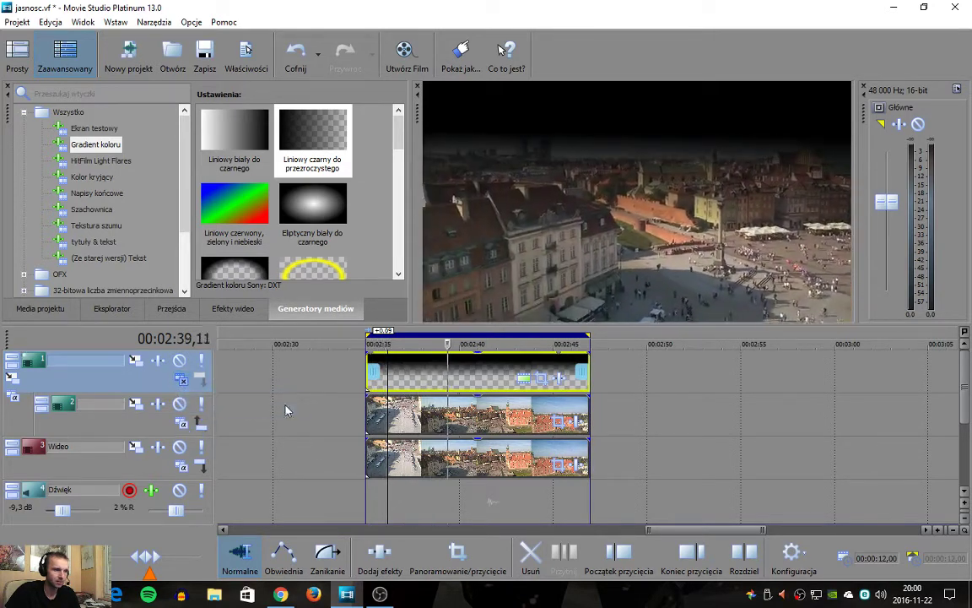
Apply the Generator maski effect to the gradient on track 1 and set its Rodzaj to Alfa
left_click(236, 309)
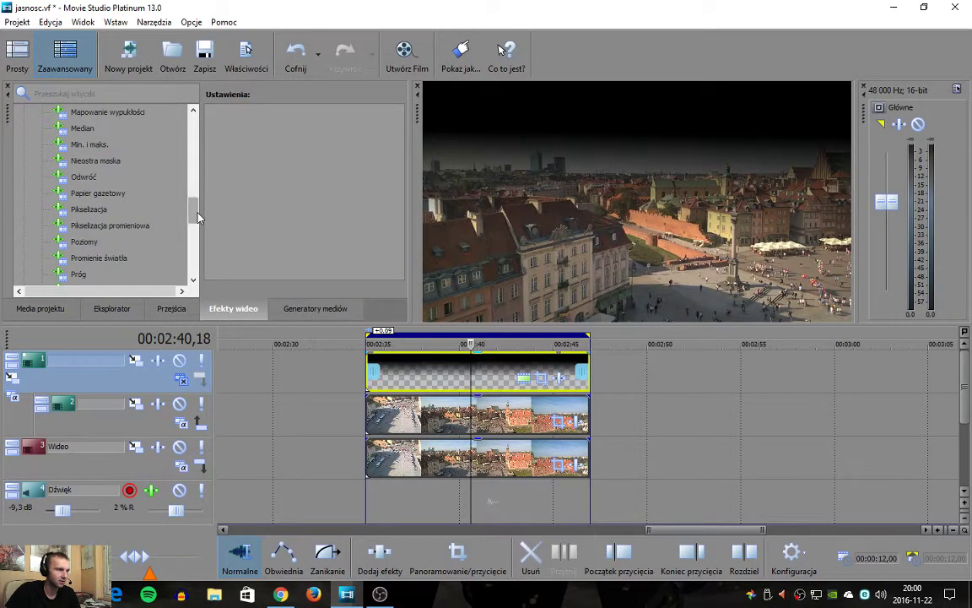
scroll(129, 200, "up", 7)
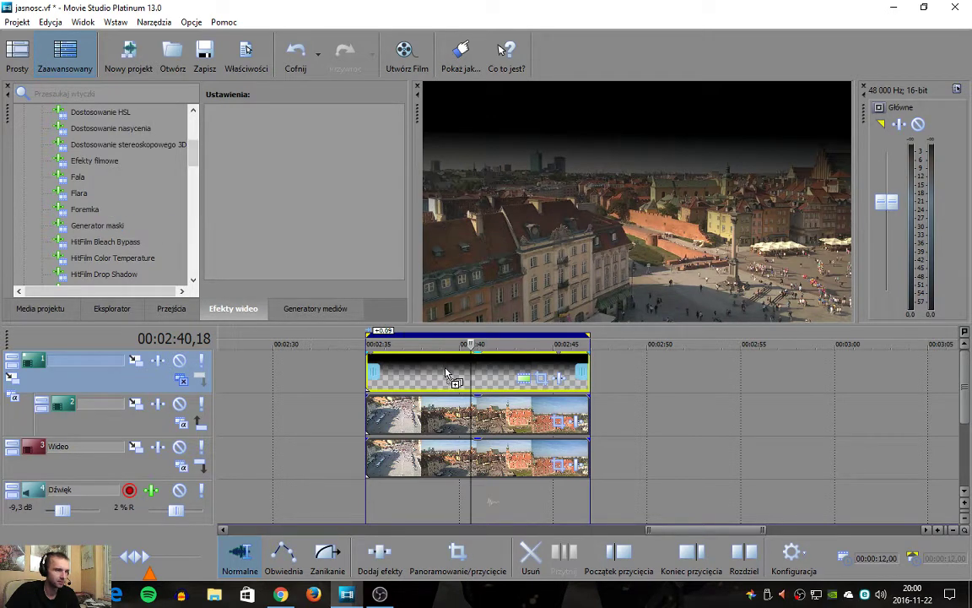
left_click_drag(446, 373, 444, 368)
left_click(241, 224)
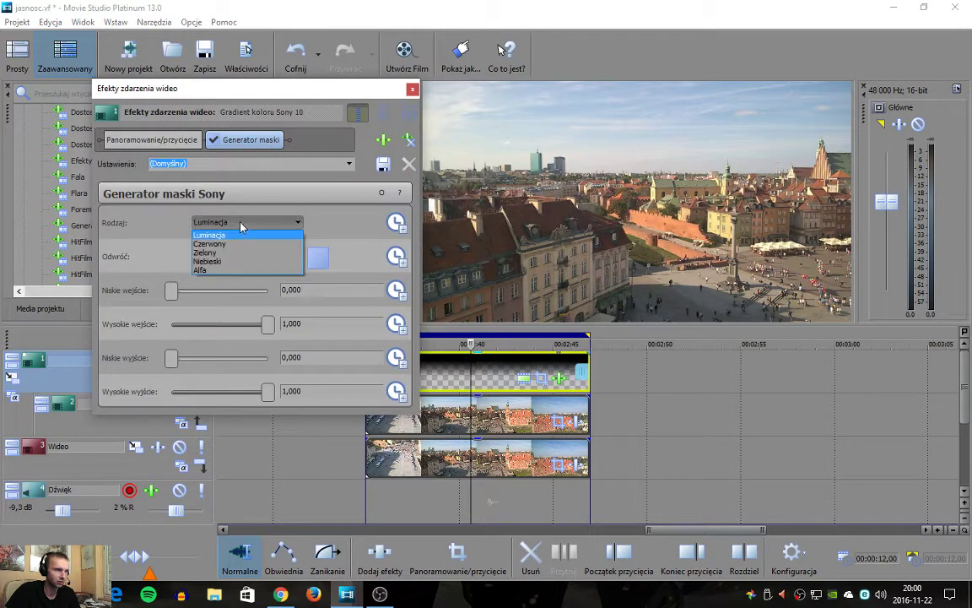
left_click(220, 271)
left_click(412, 90)
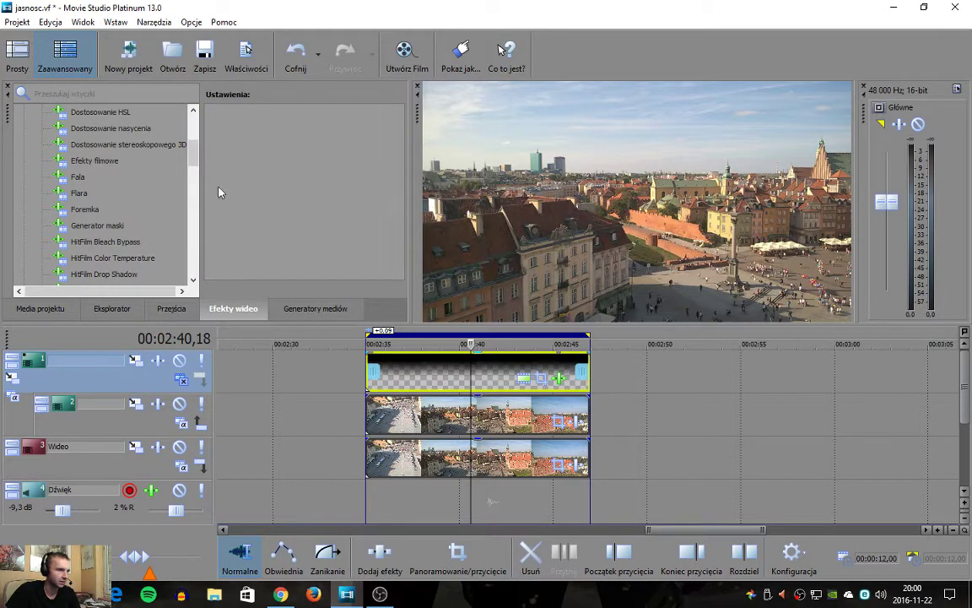
Apply the Poziomy effect with default settings to the city clips on tracks 2 and 3
left_click_drag(196, 155, 190, 230)
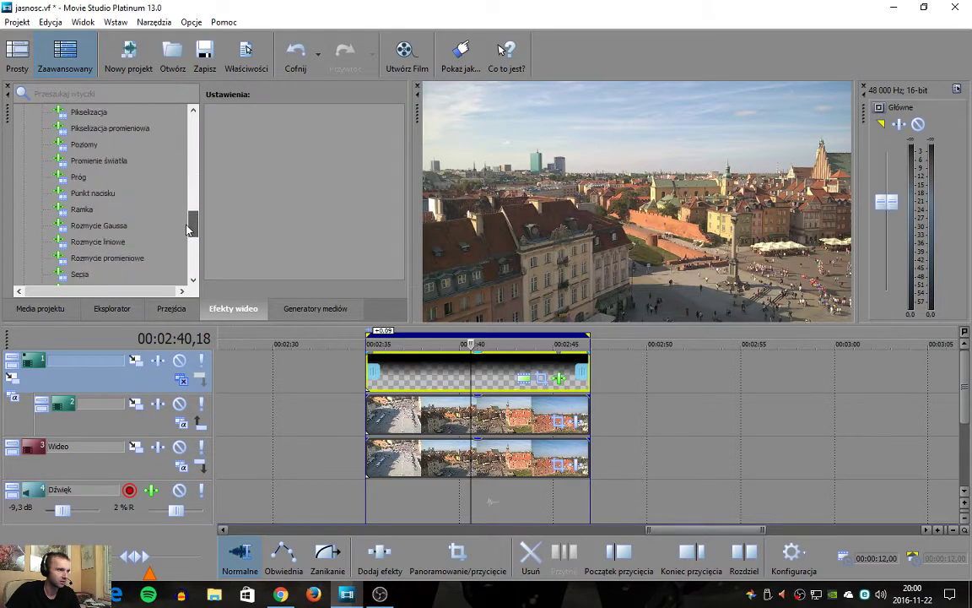
left_click_drag(85, 127, 355, 285)
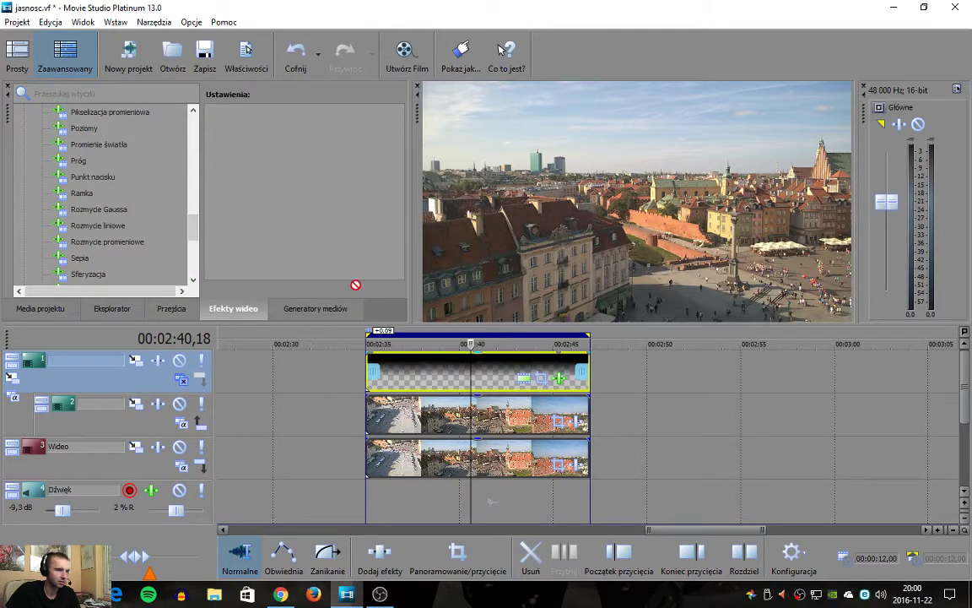
left_click_drag(506, 412, 502, 405)
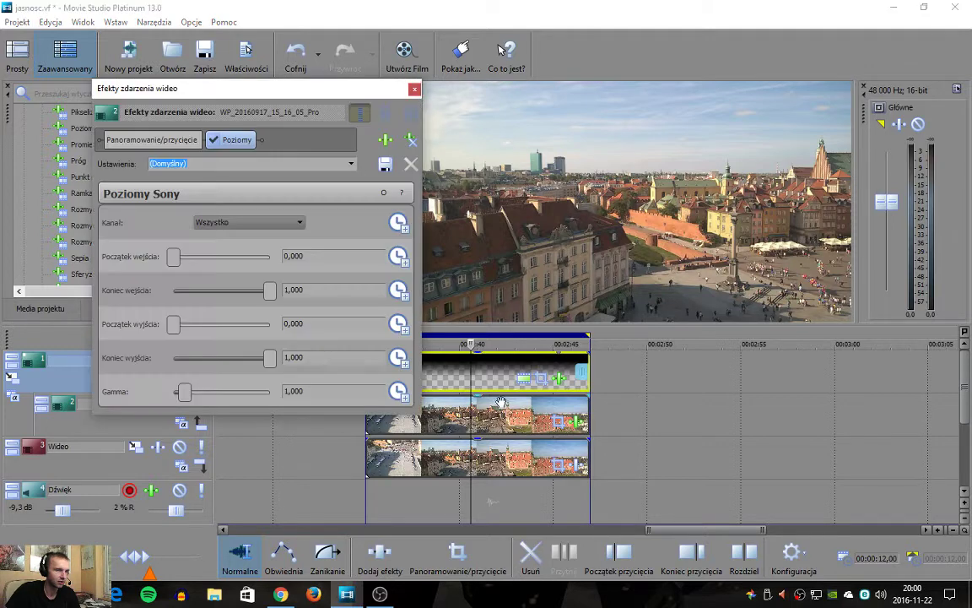
left_click(414, 90)
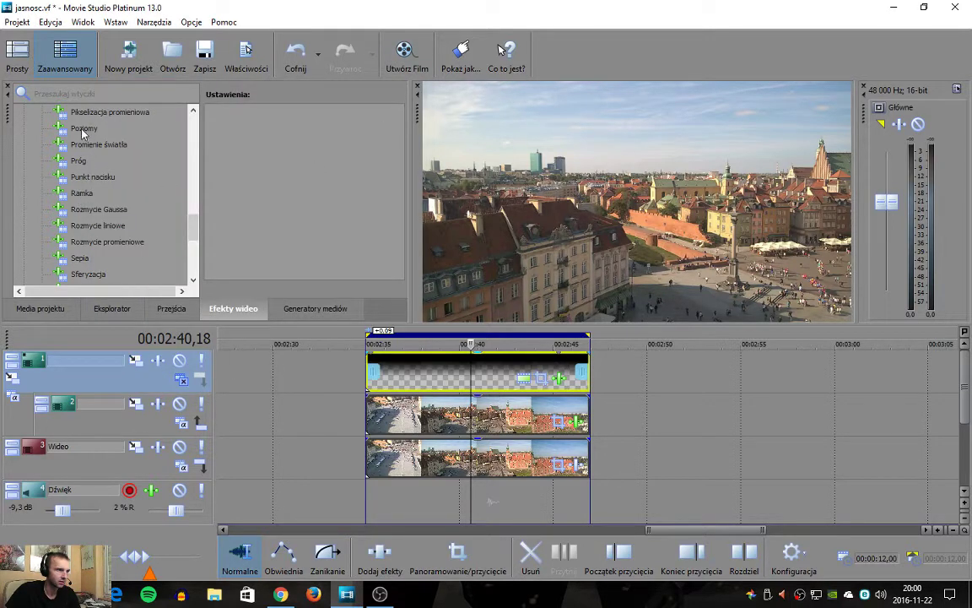
left_click(537, 460)
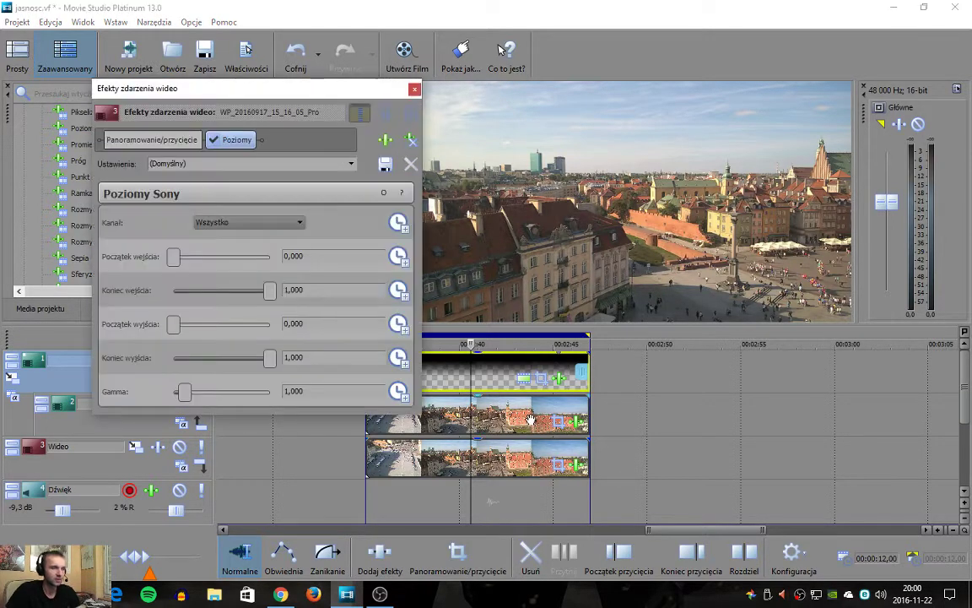
left_click(414, 88)
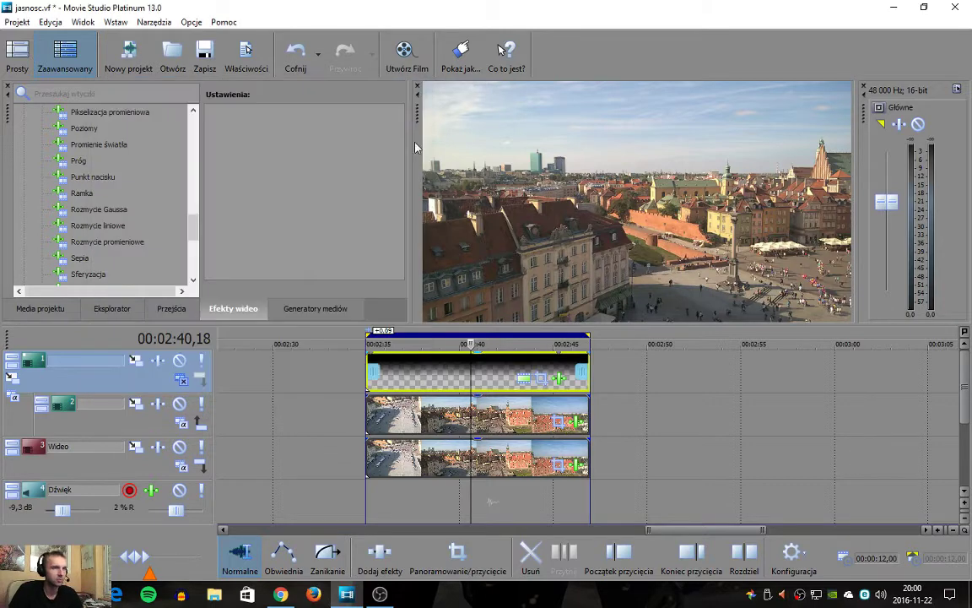
Raise Początek wejścia to about 0,559 in the Poziomy effect of the track 2 city clip
left_click(576, 422)
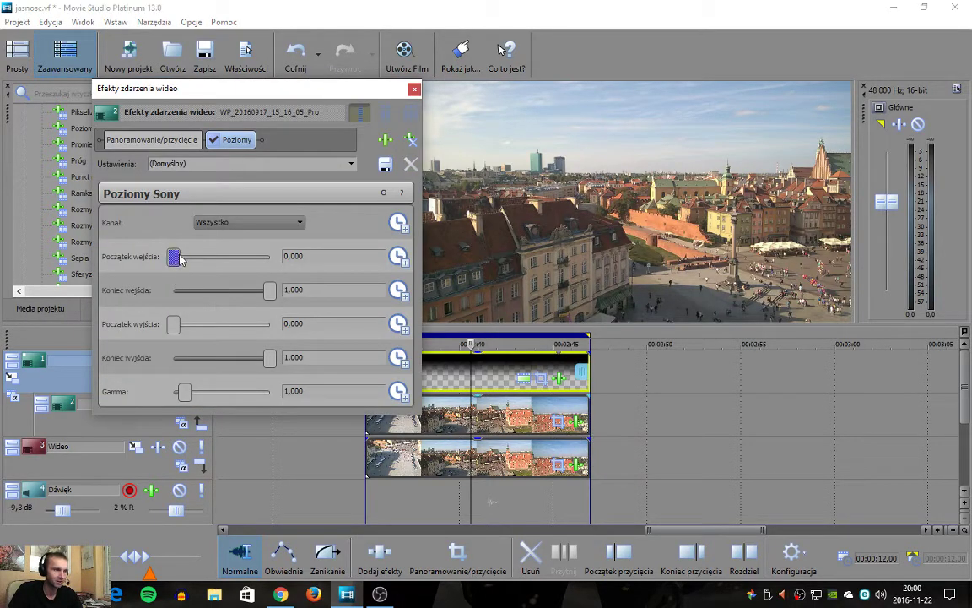
left_click_drag(193, 262, 236, 265)
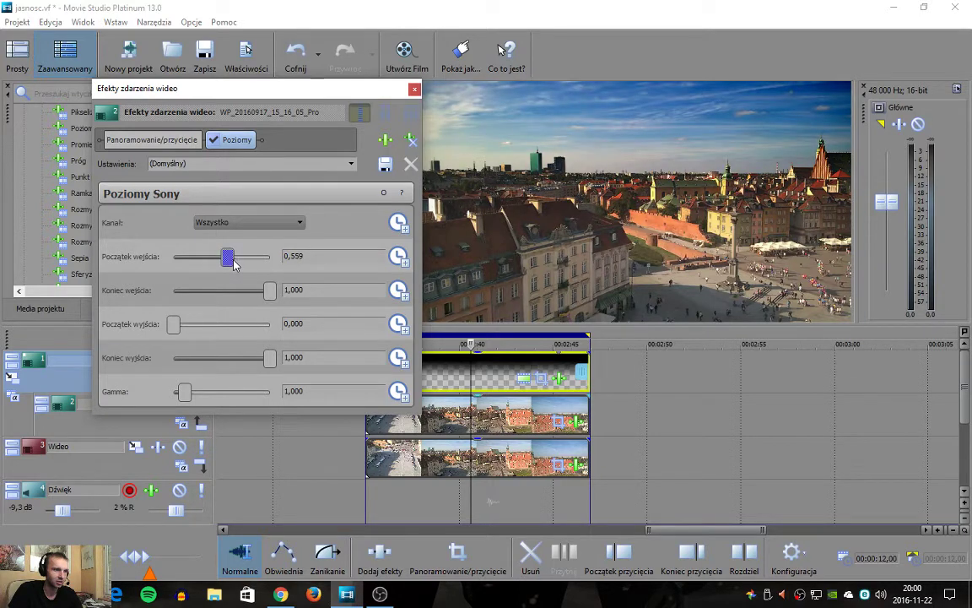
left_click(414, 88)
In the track 3 clip's Poziomy effect, set Początek wejścia to about 0,161, Koniec wejścia to 0,762 and Koniec wyjścia to 0,825
left_click(528, 465)
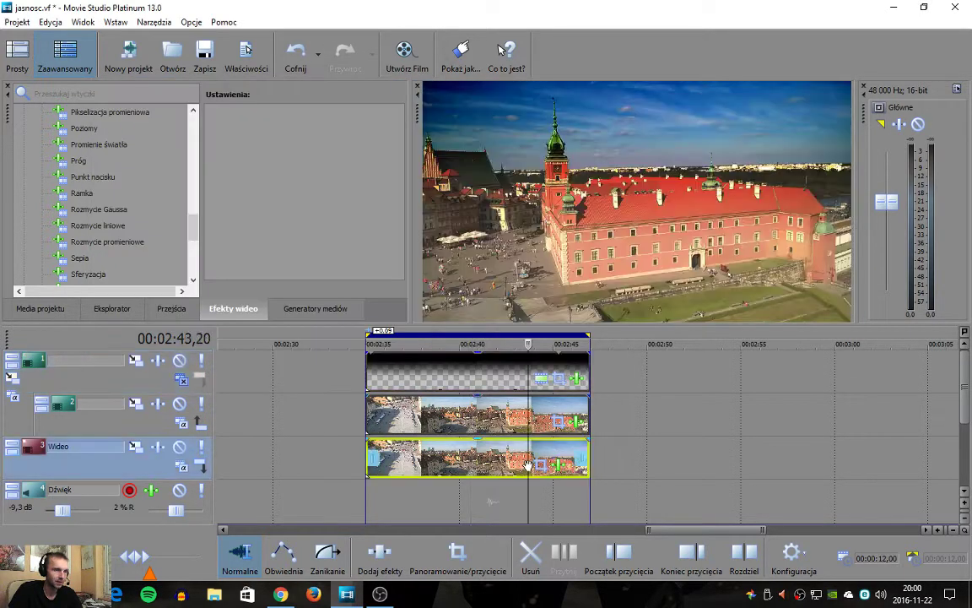
left_click(581, 463)
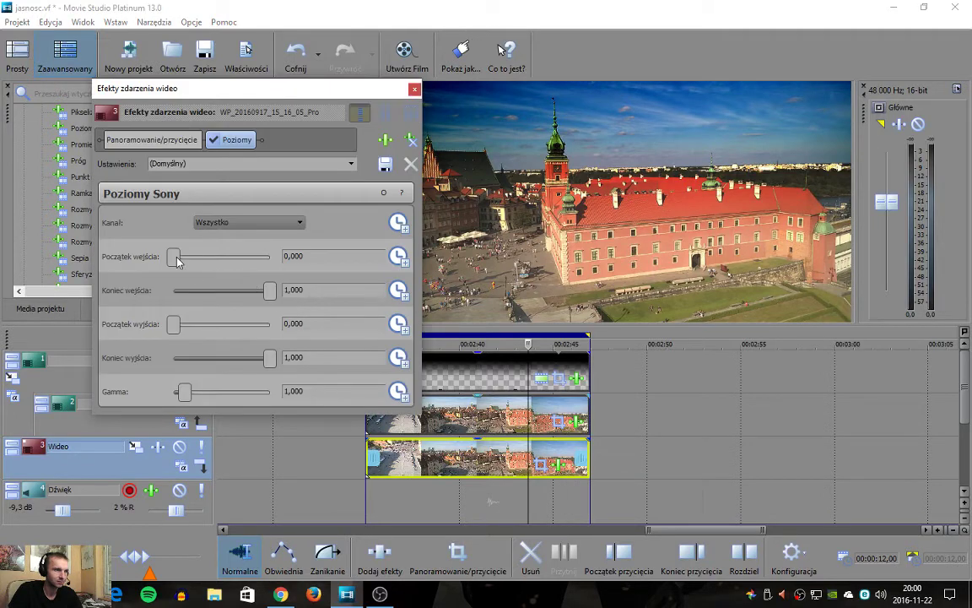
mouse_move(177, 262)
left_mouse_down()
mouse_move(201, 260)
mouse_move(194, 266)
left_mouse_up()
left_click_drag(267, 300, 244, 297)
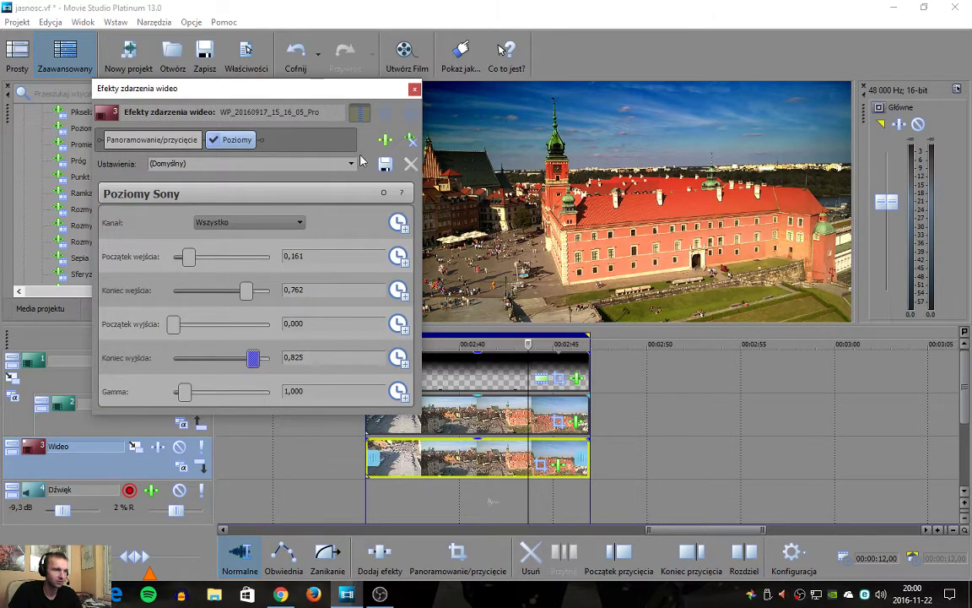
left_click(414, 90)
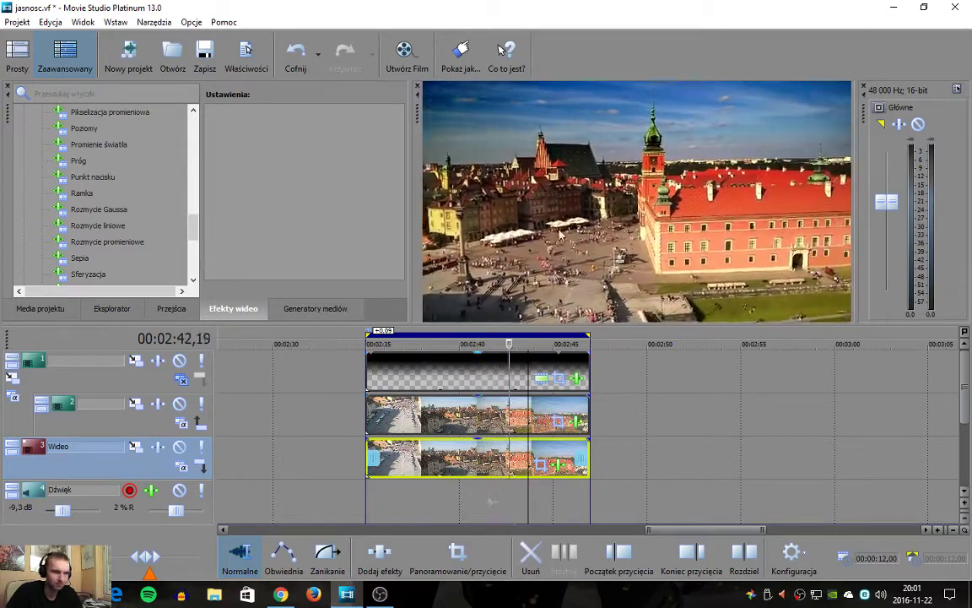
Refine the track 3 clip's Poziomy effect by lowering Koniec wejścia to about 0,664 and reducing Początek wejścia slightly
left_click(564, 463)
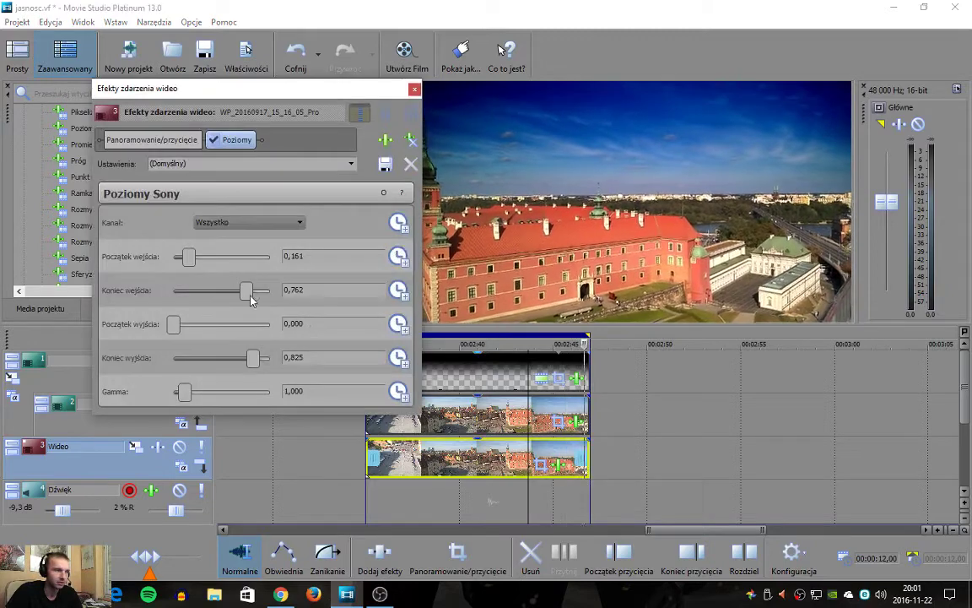
mouse_move(250, 299)
left_mouse_down()
mouse_move(226, 301)
mouse_move(236, 303)
left_mouse_up()
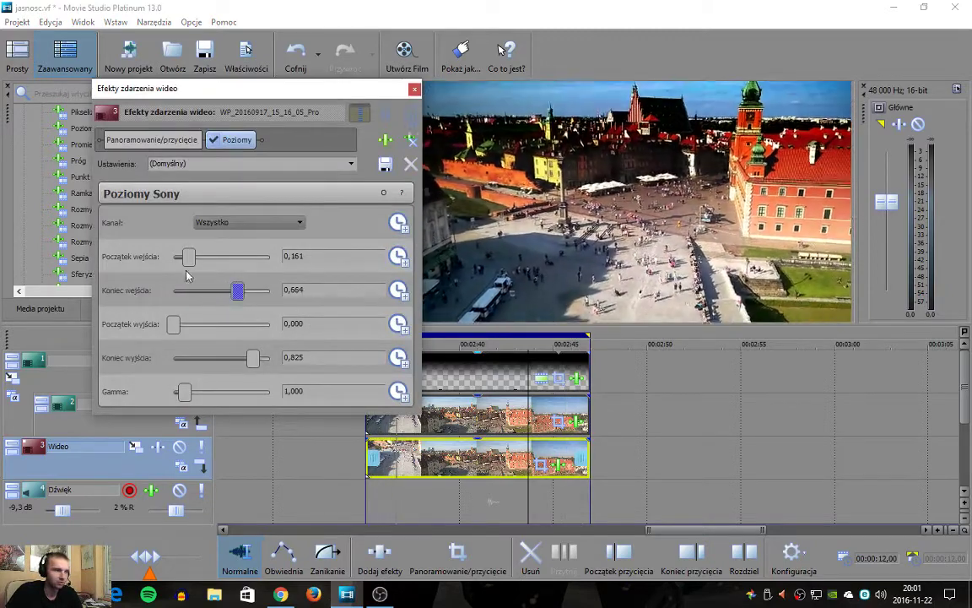
left_click_drag(194, 266, 186, 267)
left_click(414, 88)
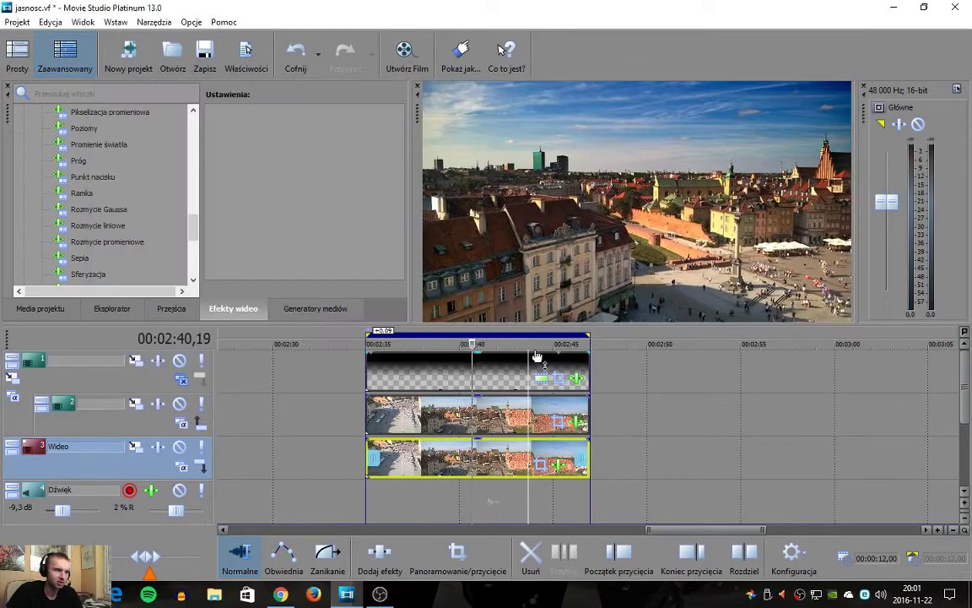